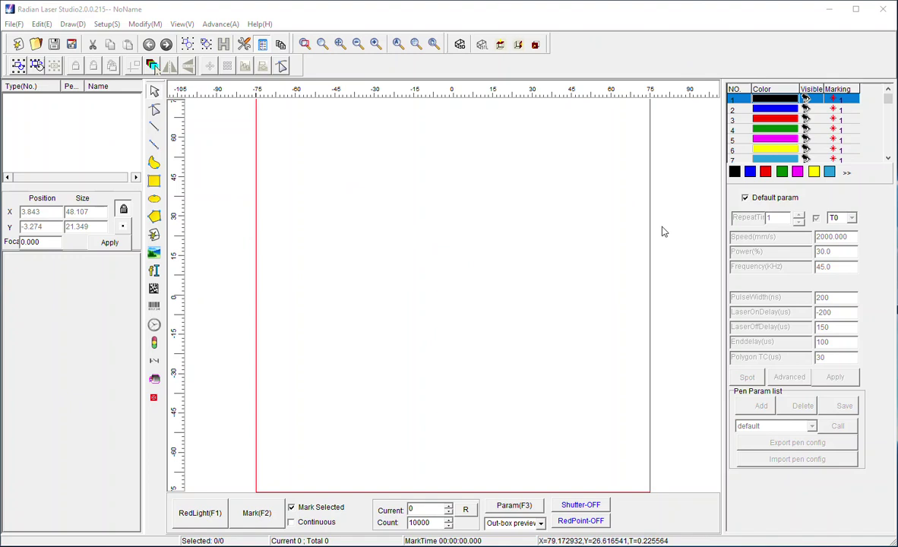
Draw a rectangle, reposition it, and enlarge it from its corner to about 51.7 x 20.6 mm.
click(161, 191)
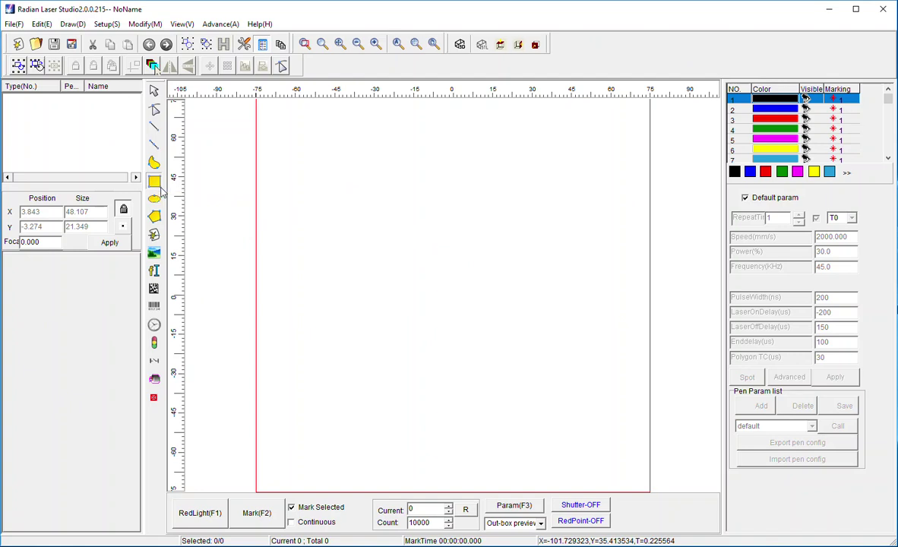
drag(346, 219, 472, 269)
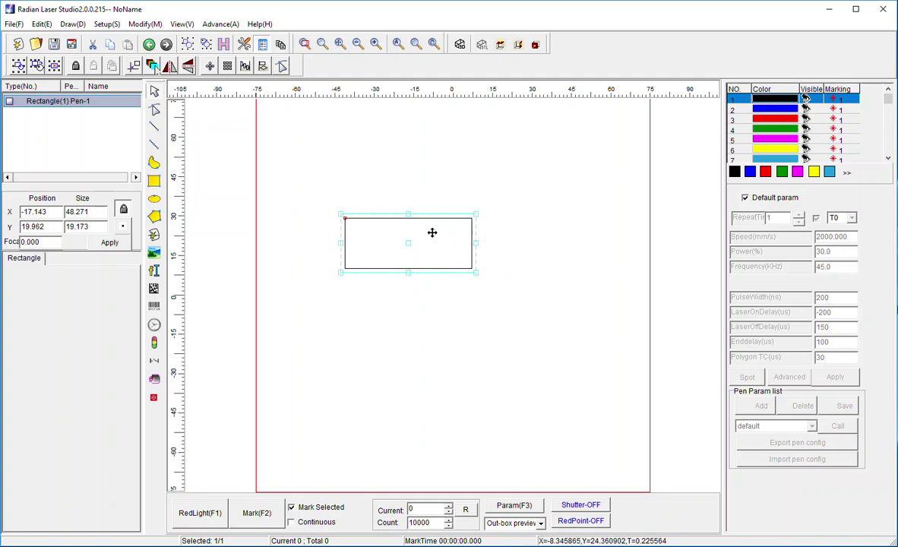
drag(432, 233, 475, 230)
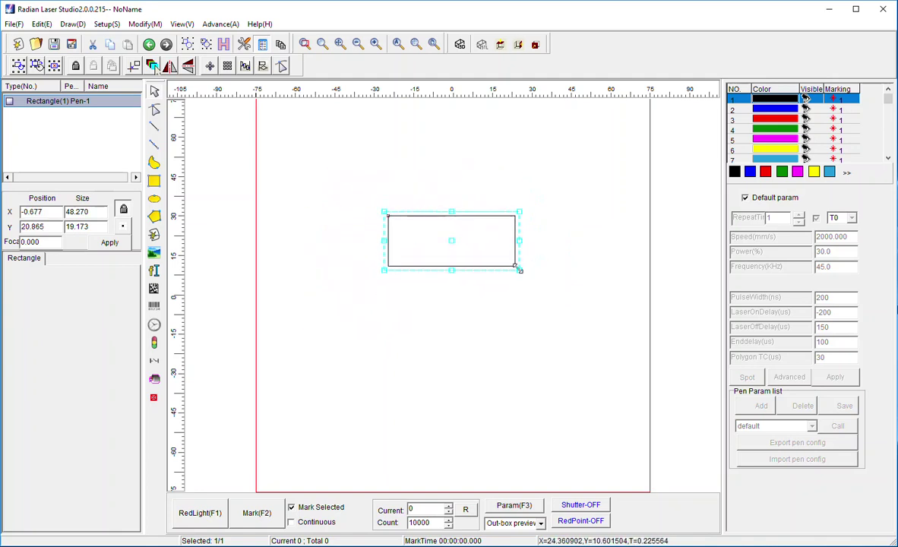
drag(517, 272, 555, 313)
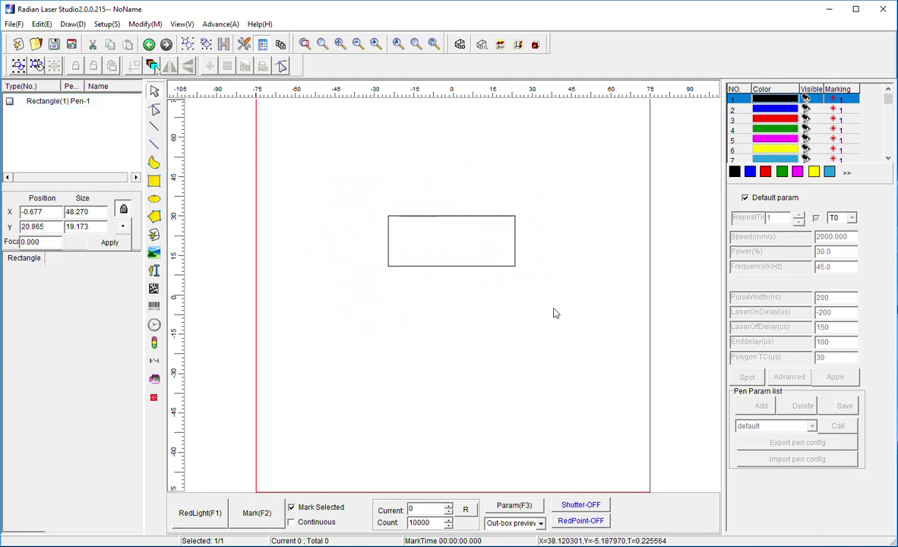
click(514, 265)
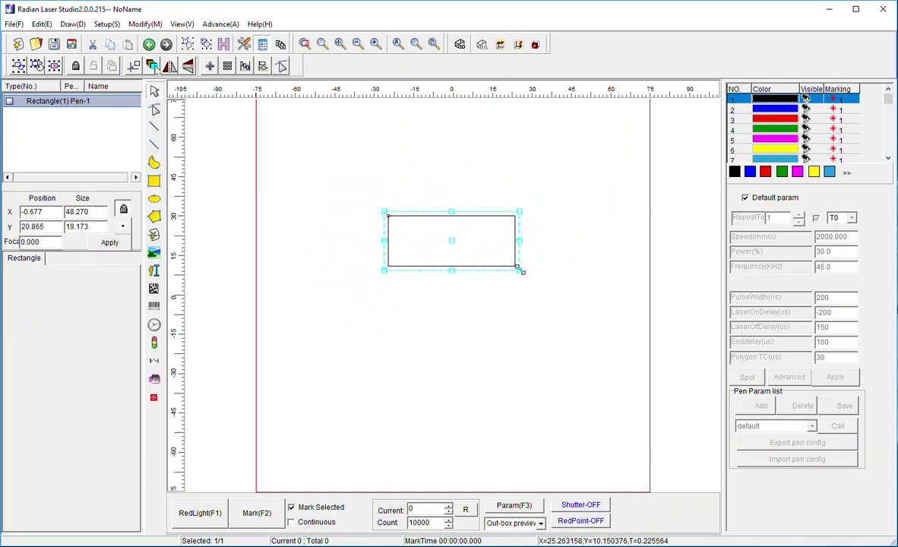
drag(522, 270, 532, 304)
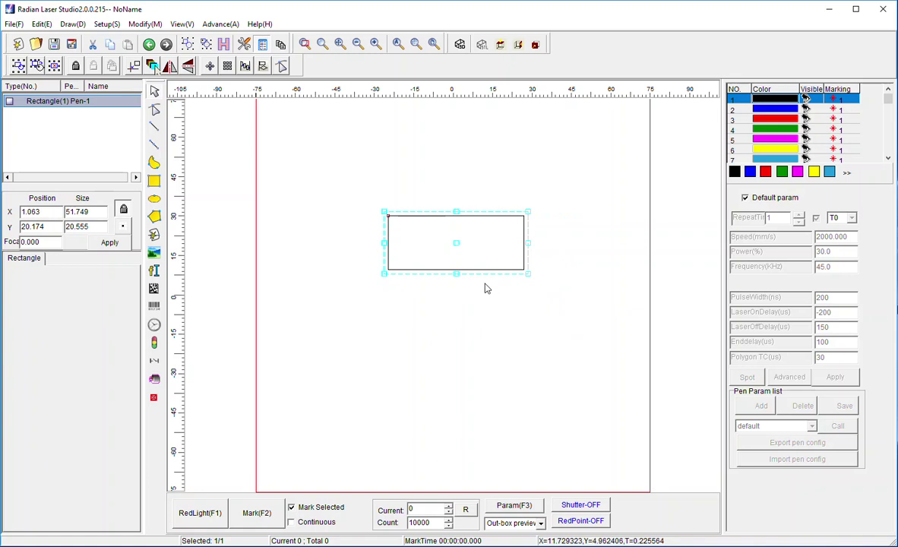
Centre the rectangle at X 0, Y 0 and bring up the Object Transform panel.
click(137, 73)
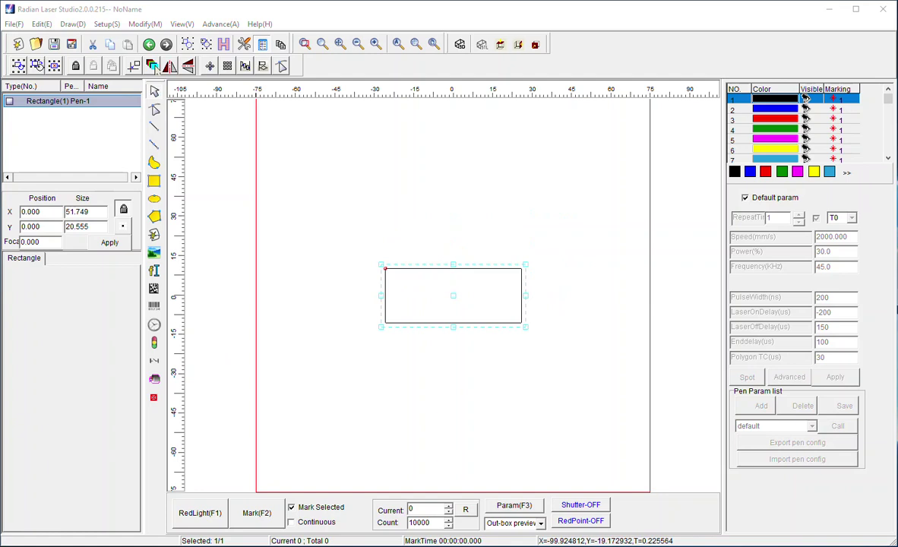
drag(154, 67, 655, 160)
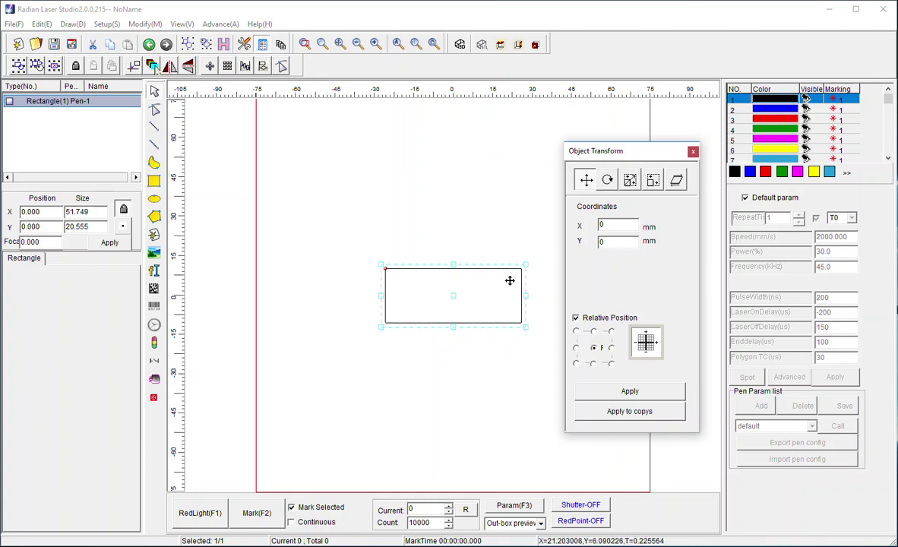
Rotate the rectangle 45° four times for a full 180° turn, ending on the Scale settings.
click(608, 181)
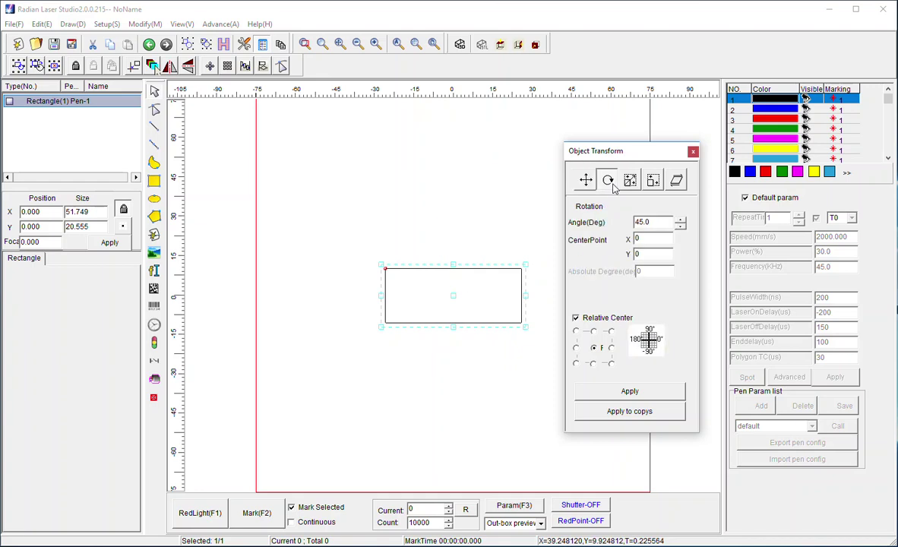
click(630, 392)
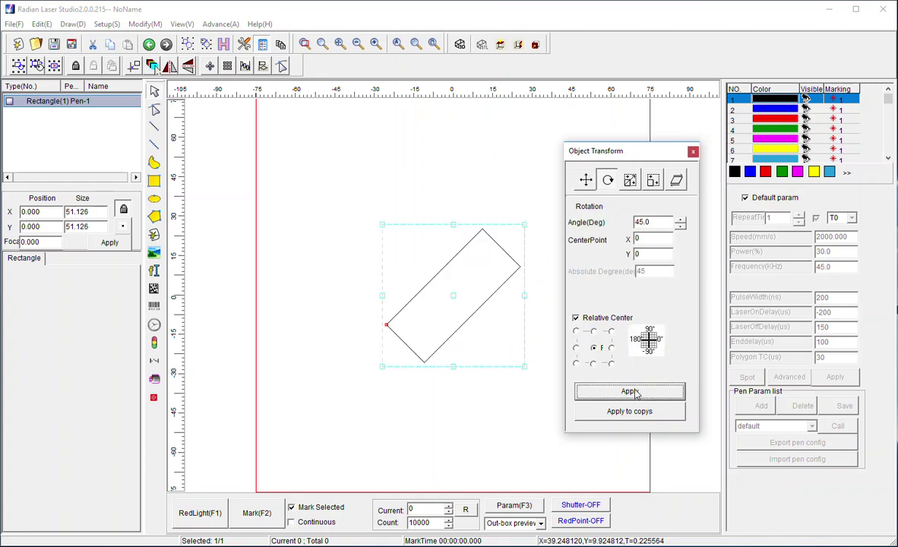
click(635, 392)
click(636, 391)
click(636, 392)
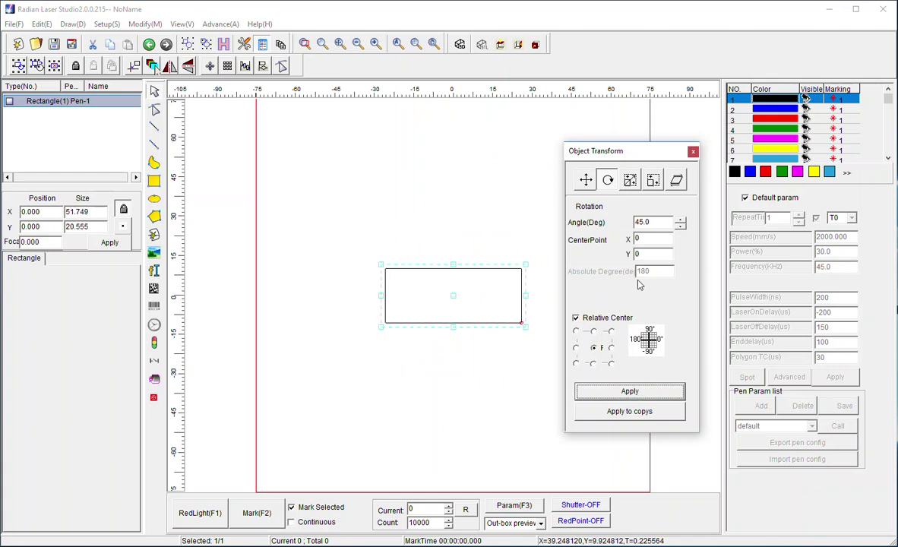
click(680, 226)
click(631, 182)
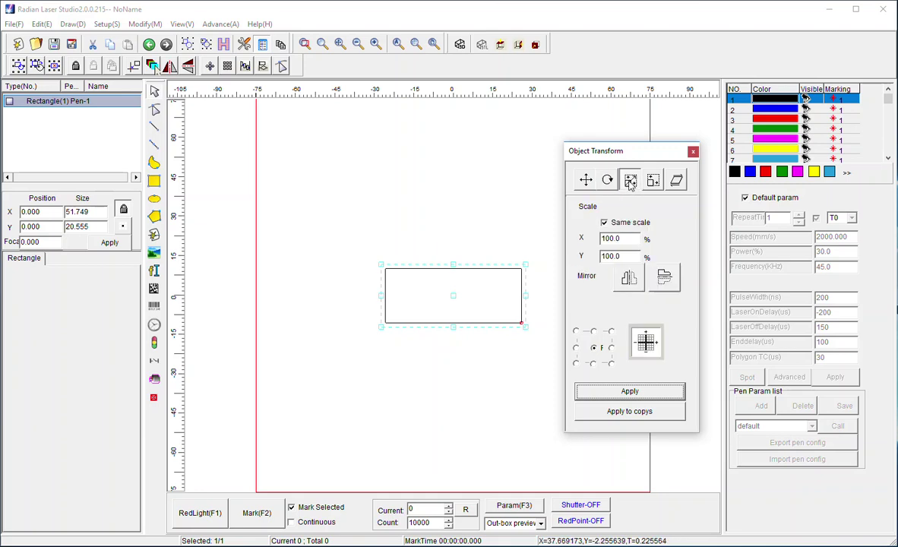
Set the scale to 110% and apply it four times to enlarge the rectangle.
click(617, 238)
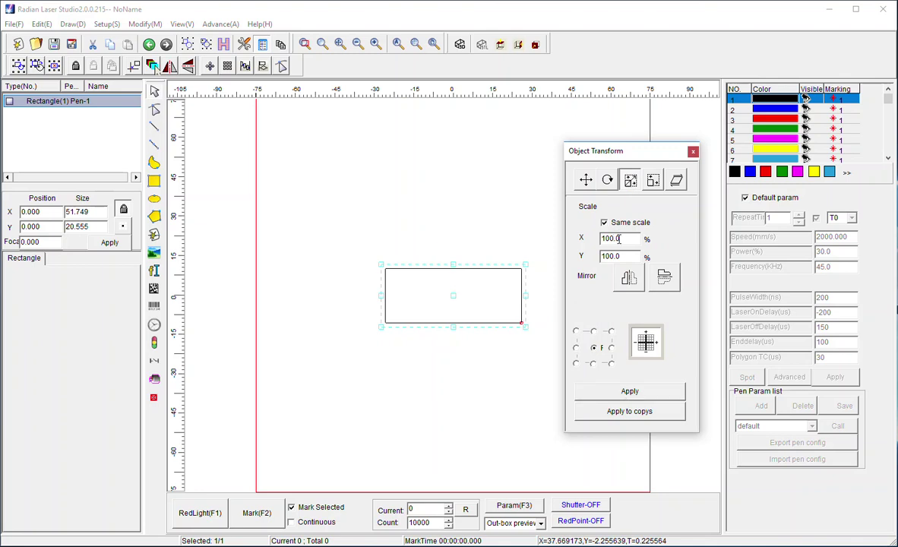
key(BackSpace)
key(BackSpace)
key(BackSpace)
key(Left)
text(1)
click(649, 394)
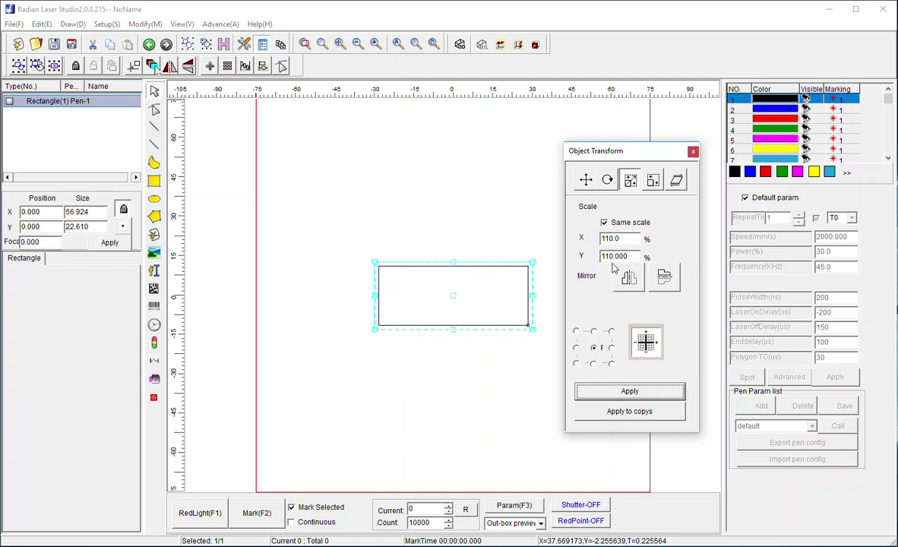
click(623, 392)
click(623, 393)
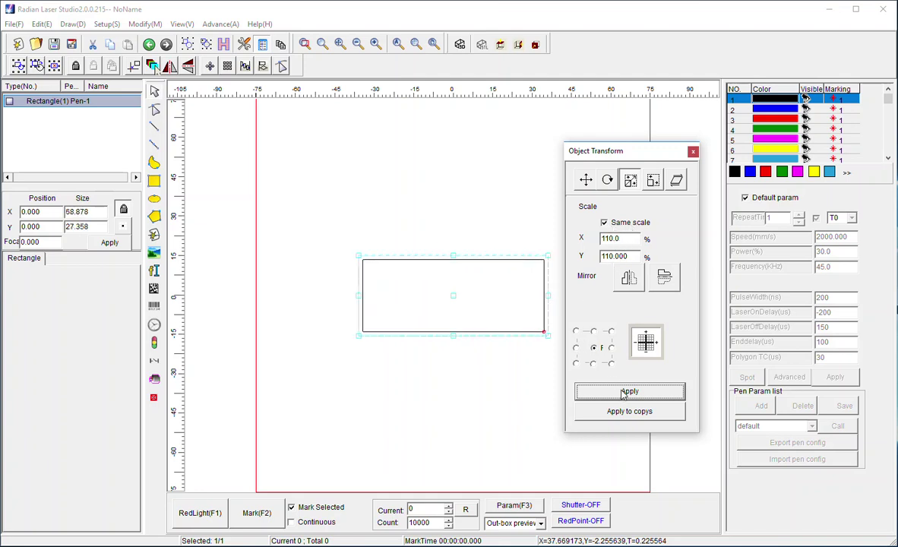
click(623, 393)
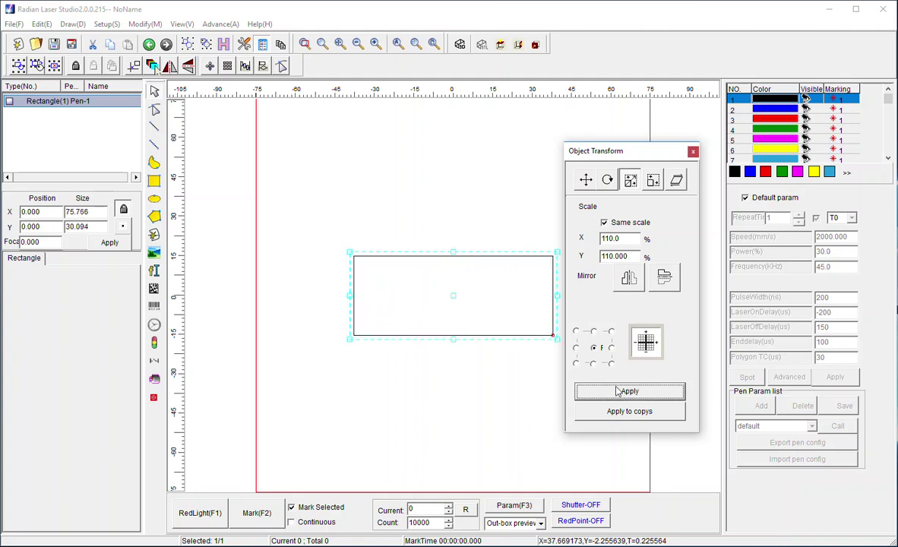
Scale the rectangle down repeatedly at 90% to about 55.2 x 21.9 mm.
drag(637, 238, 600, 240)
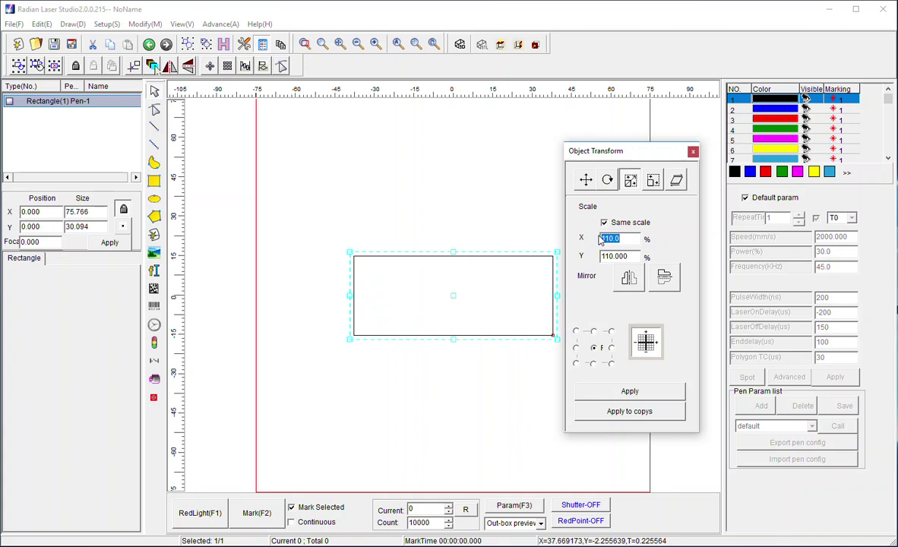
text(90)
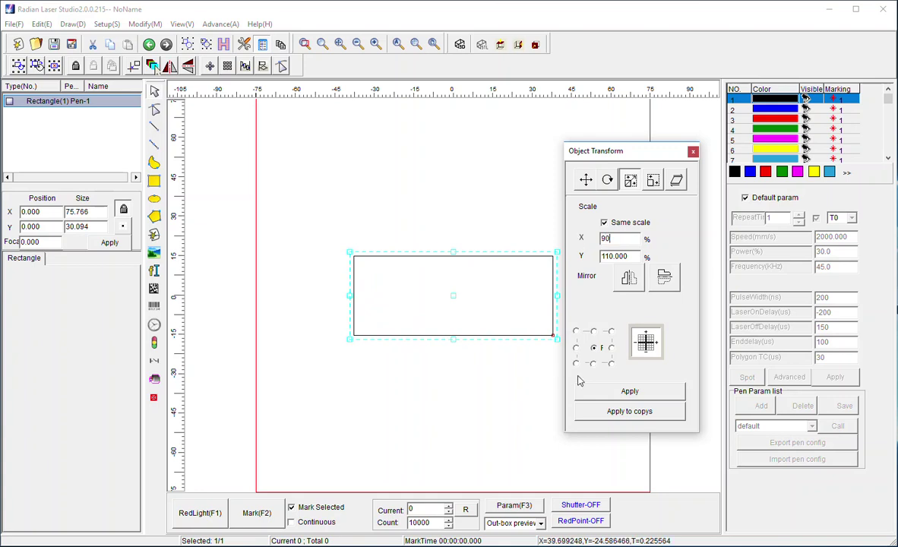
click(623, 390)
click(635, 393)
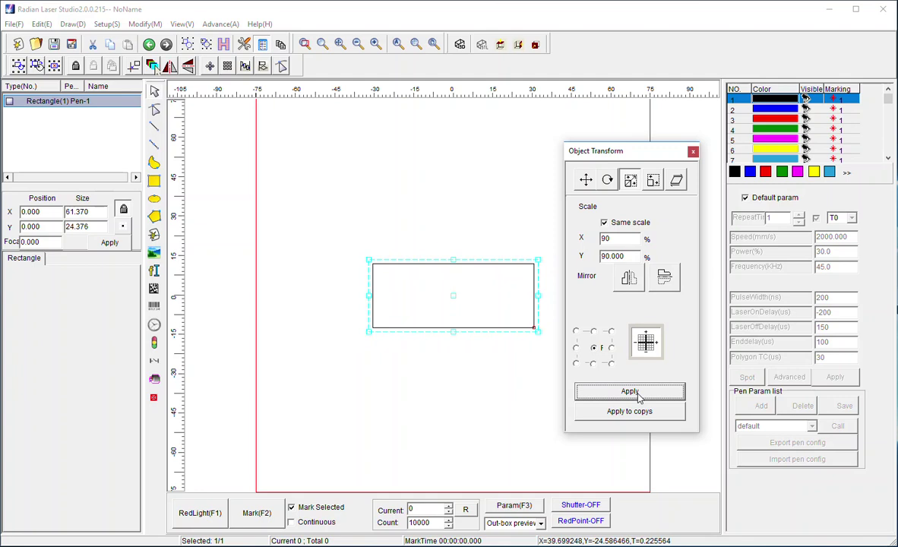
click(637, 394)
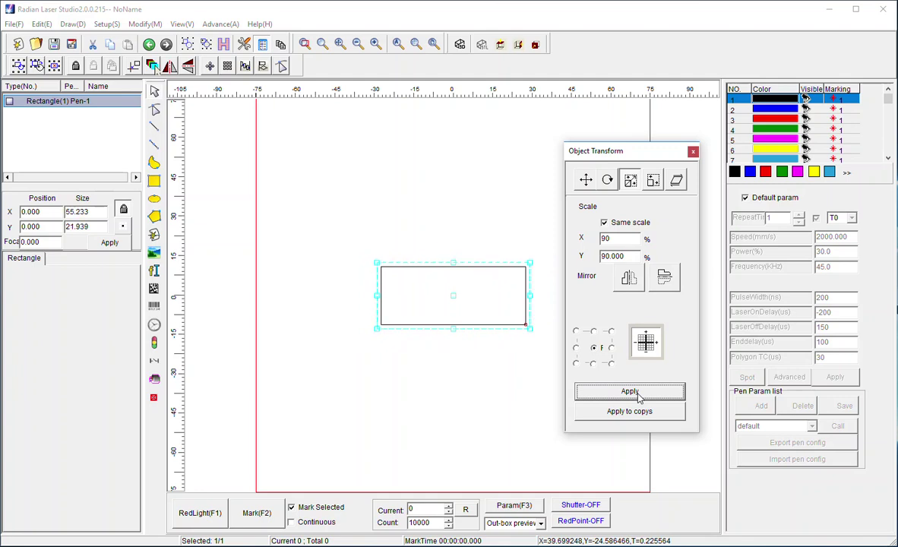
Turn off Same scale and apply X 100%, Y 90% eight times, flattening the rectangle to 55.2 x 9.4 mm.
click(604, 224)
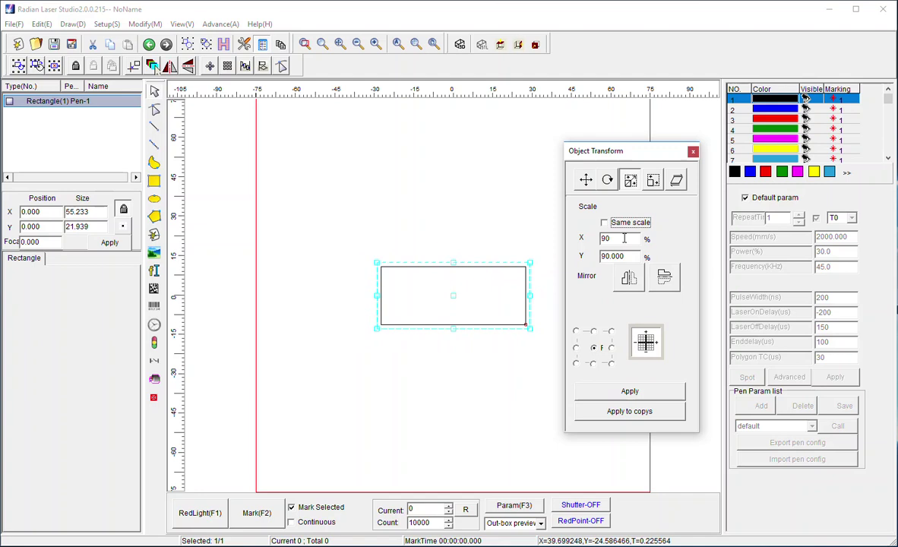
double_click(598, 238)
text(100)
click(639, 391)
click(638, 391)
click(638, 392)
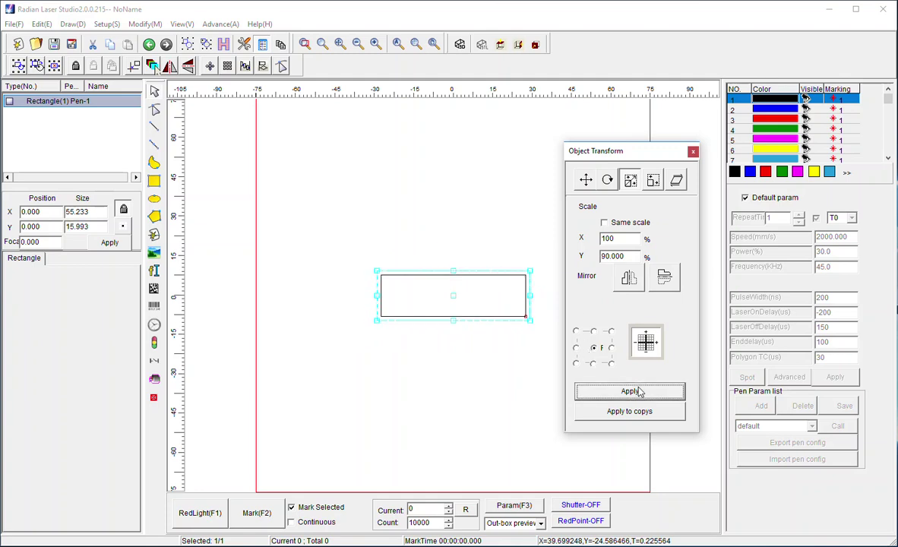
click(638, 391)
click(638, 392)
click(638, 391)
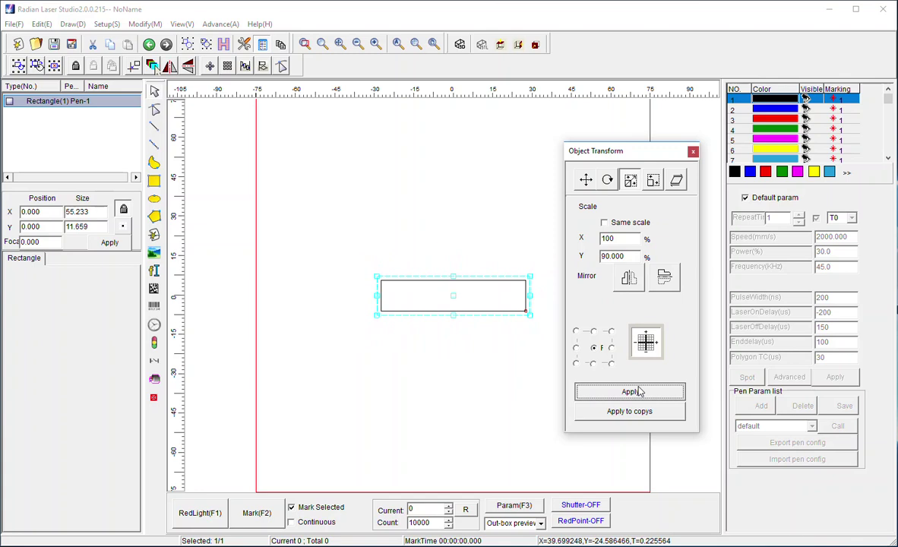
click(638, 392)
click(639, 392)
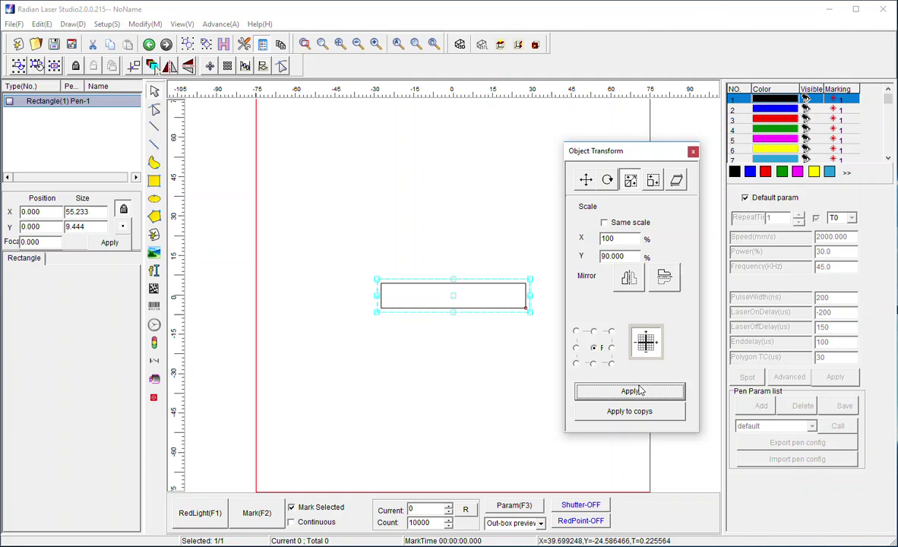
Resize the rectangle to a 20 x 20 mm square in the Size settings.
click(654, 183)
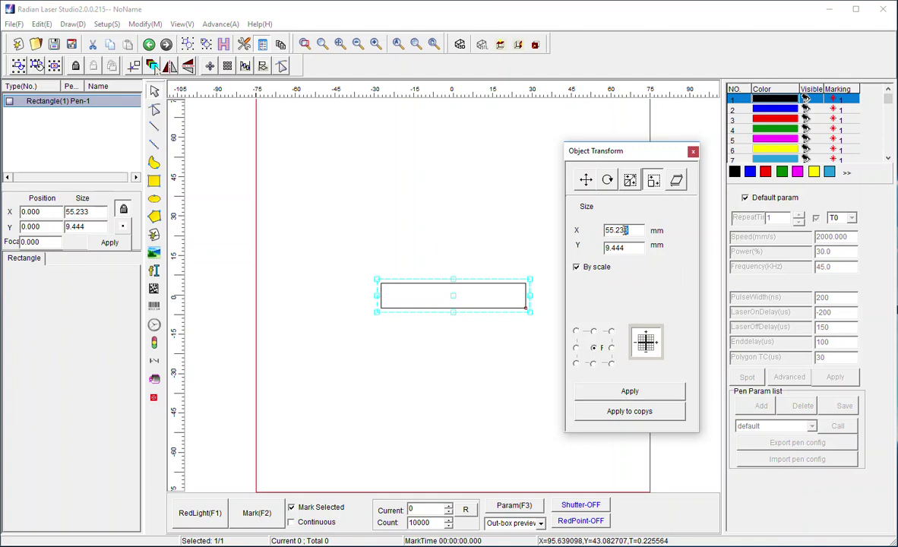
drag(638, 230, 596, 234)
text(20)
click(607, 266)
double_click(614, 248)
text(20)
click(636, 393)
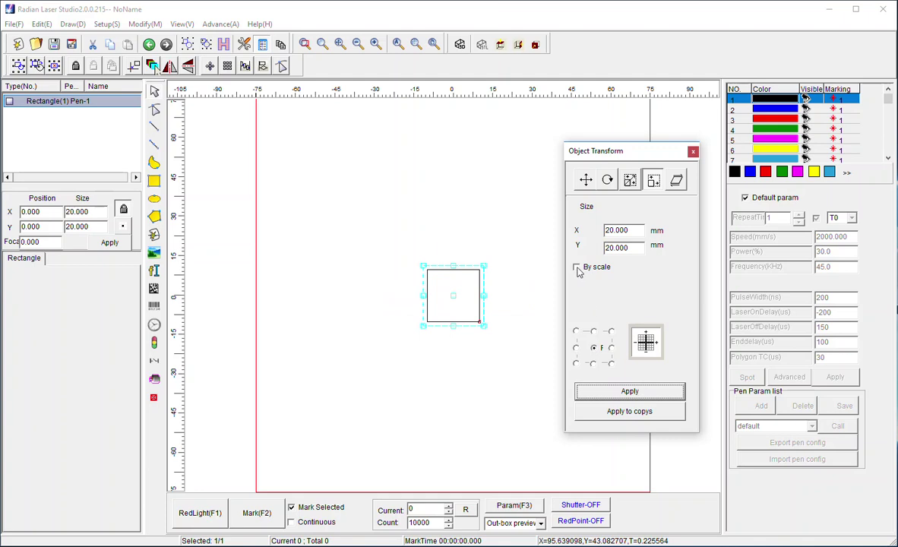
Change the rectangle's height to 30 mm.
click(608, 247)
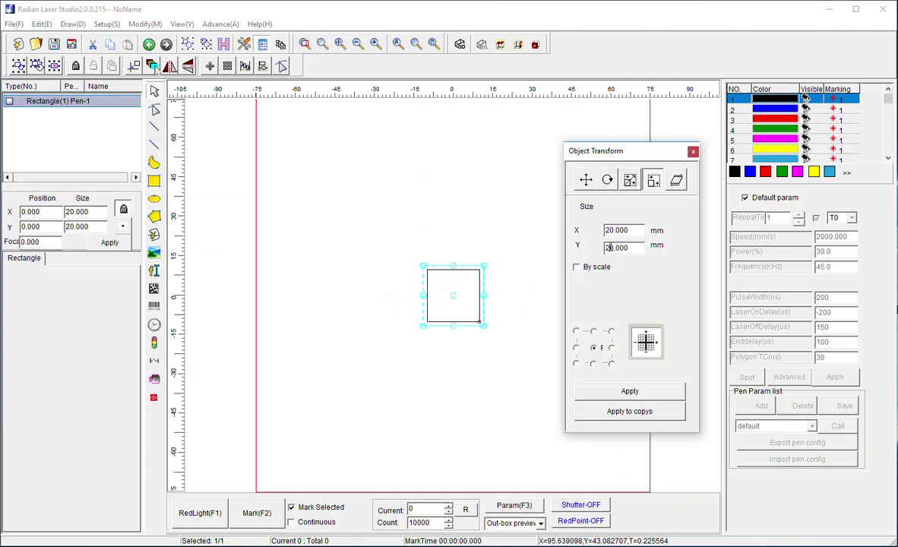
key(BackSpace)
text(3)
click(645, 391)
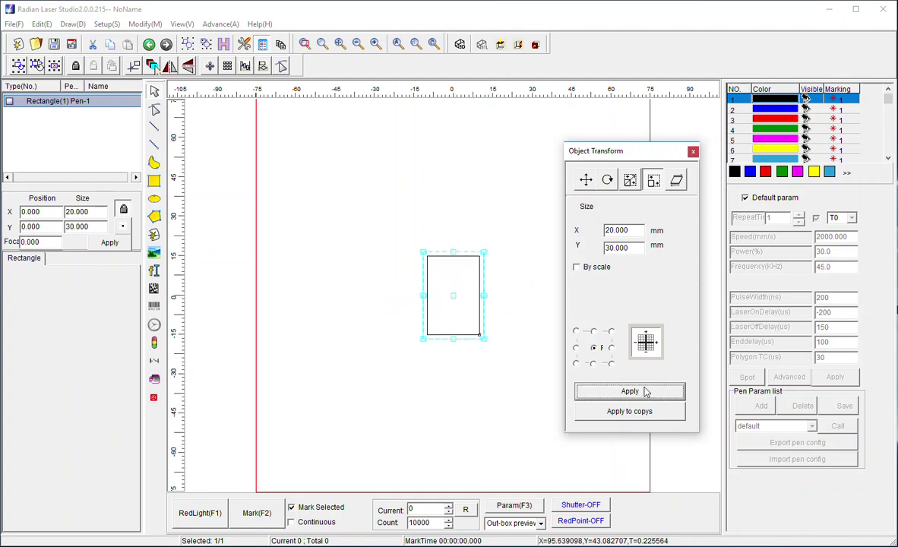
With By scale on, set the width to 39 mm, giving 39 x 58.5 mm.
click(577, 267)
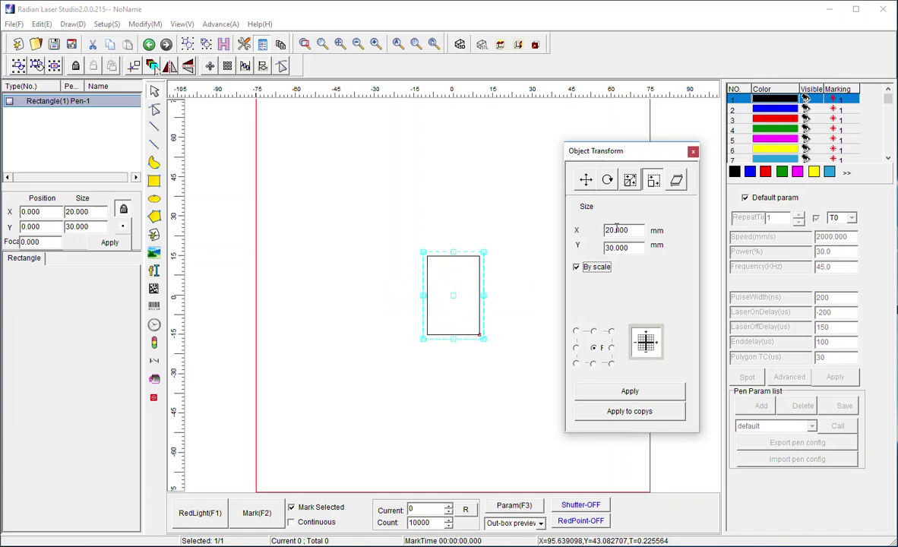
drag(638, 230, 605, 230)
text(39)
click(641, 391)
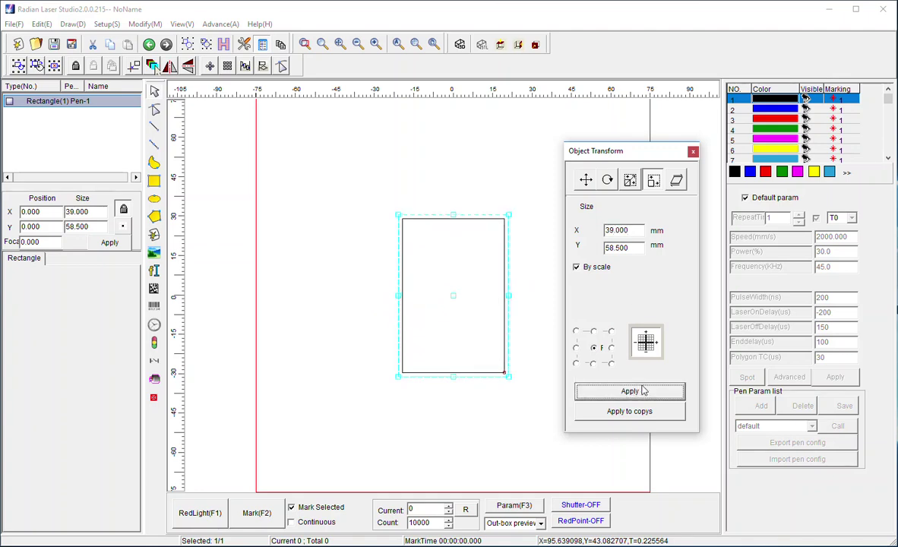
Draw an ellipse, size it to a 10 x 10 mm circle, and centre it at X 0, Y 0.
click(693, 152)
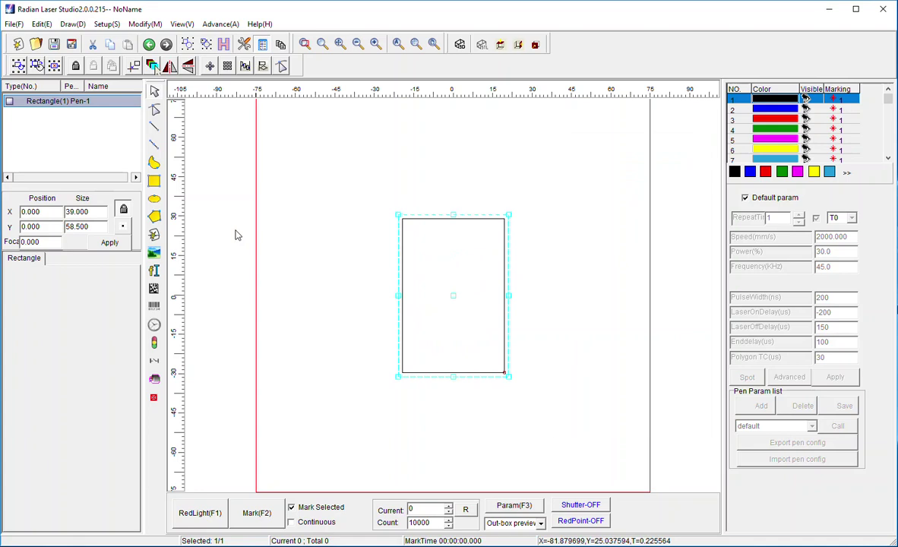
drag(360, 157, 428, 192)
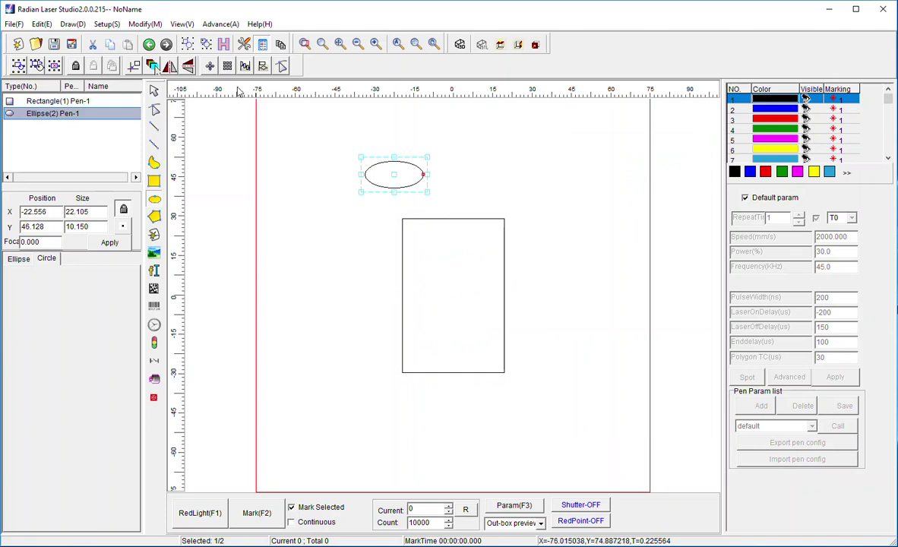
click(209, 66)
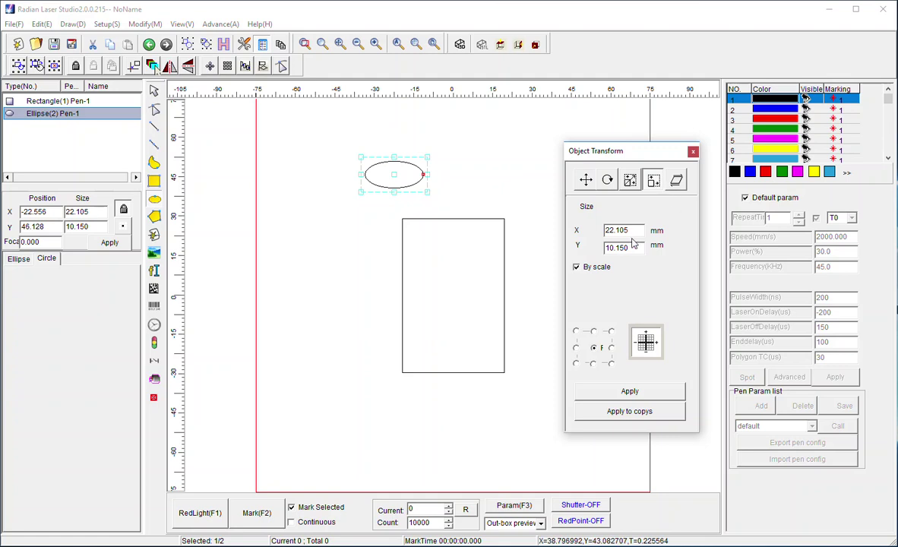
click(576, 267)
drag(629, 230, 604, 237)
text(10)
key(Tab)
text(10)
click(647, 394)
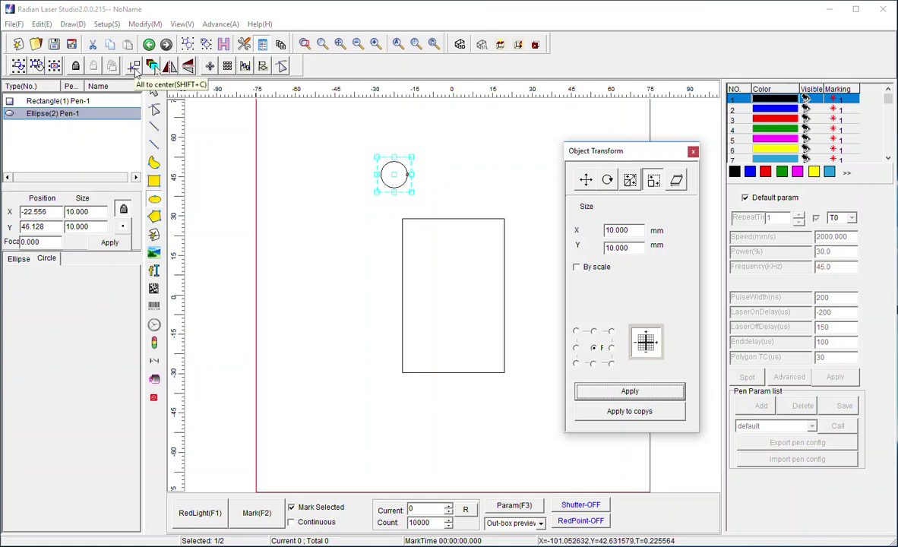
click(135, 66)
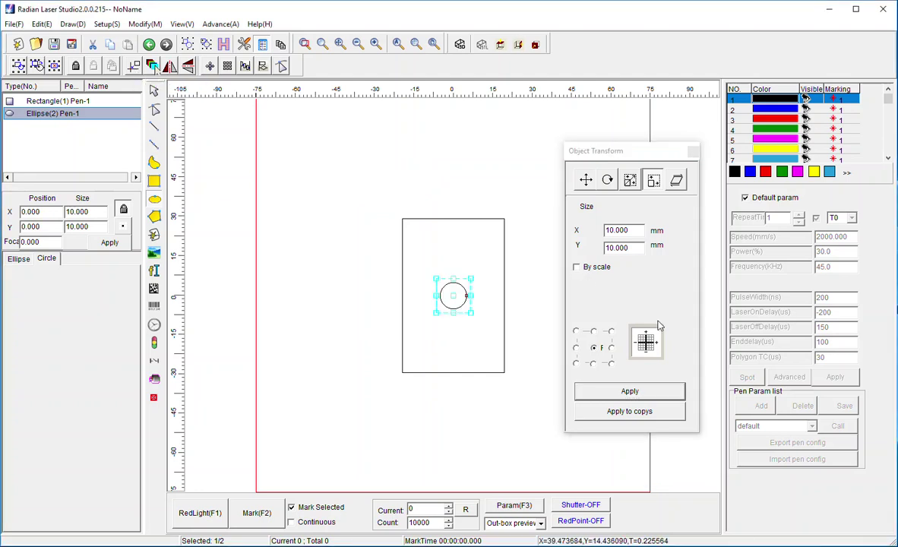
click(693, 152)
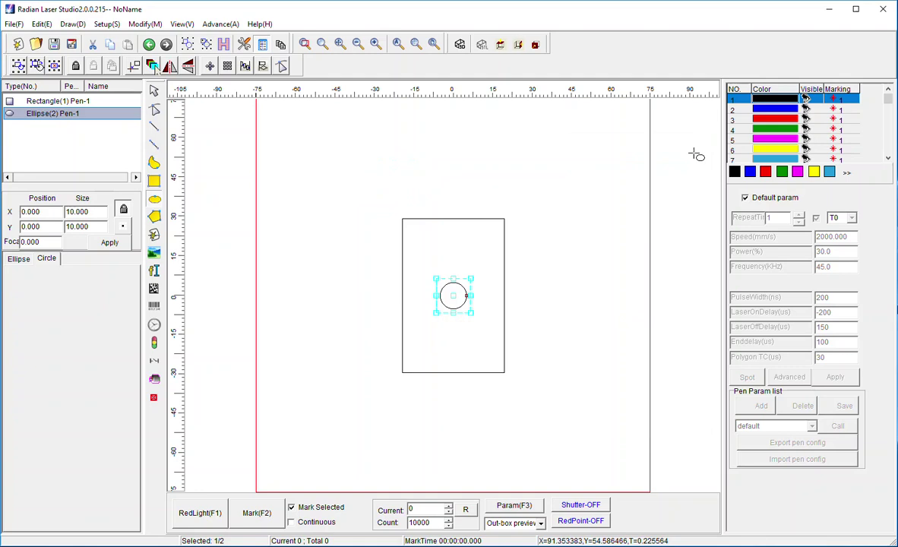
Place a text object above the rectangle and change its content to 'Radian Test'.
click(155, 272)
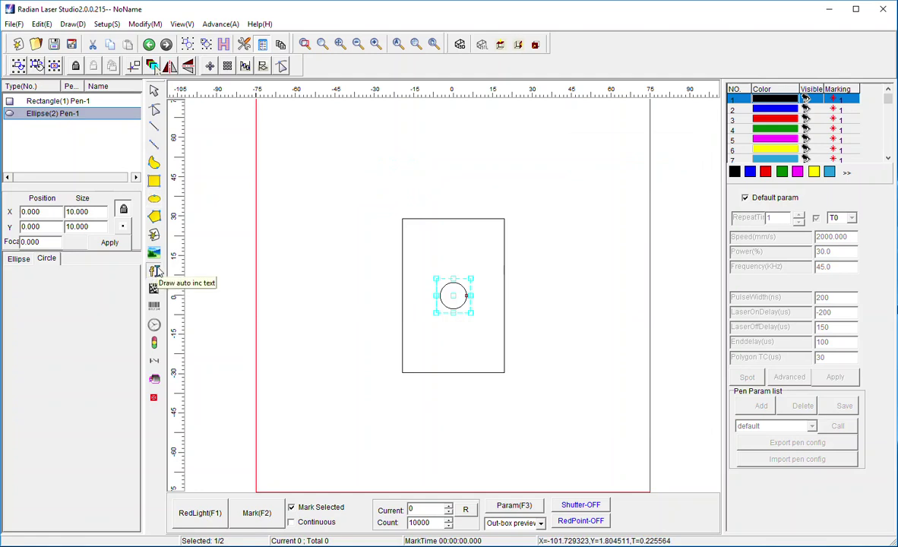
click(392, 157)
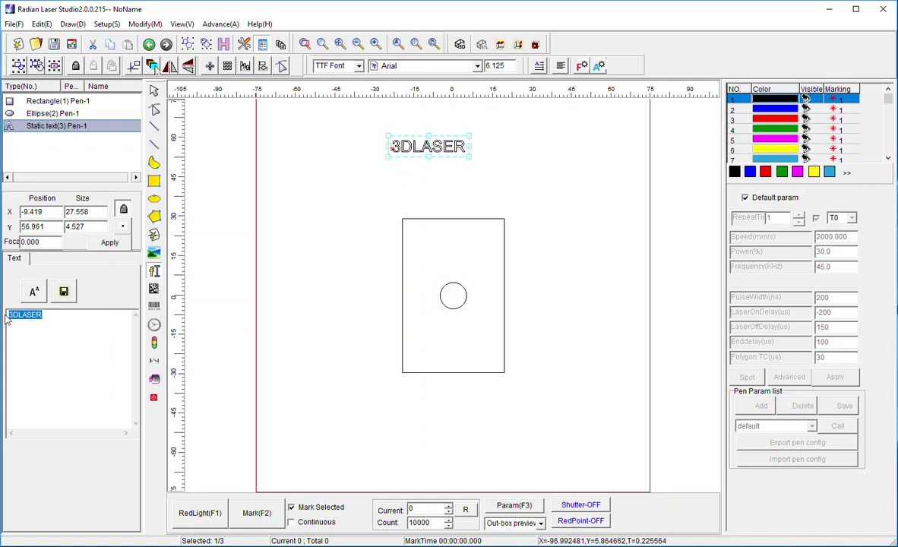
text(tes)
key(BackSpace)
key(BackSpace)
key(BackSpace)
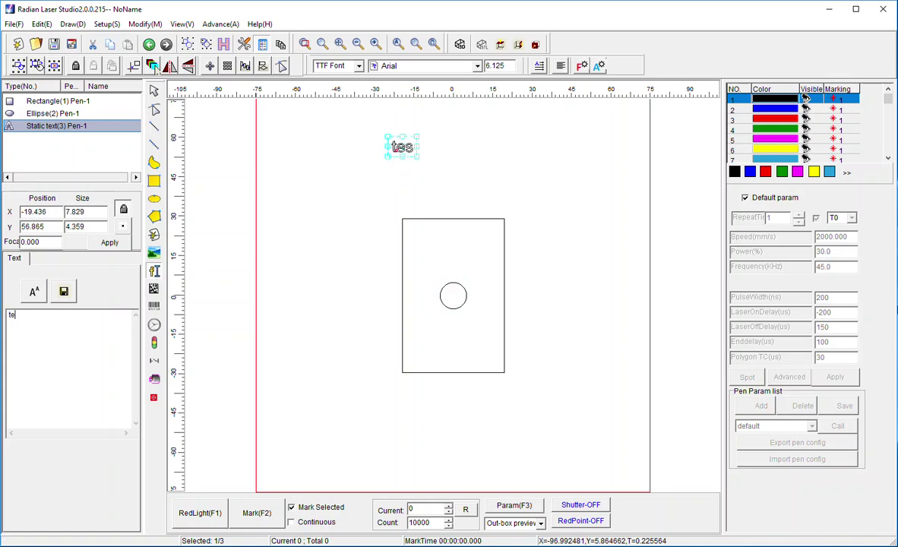
text(Radian Test)
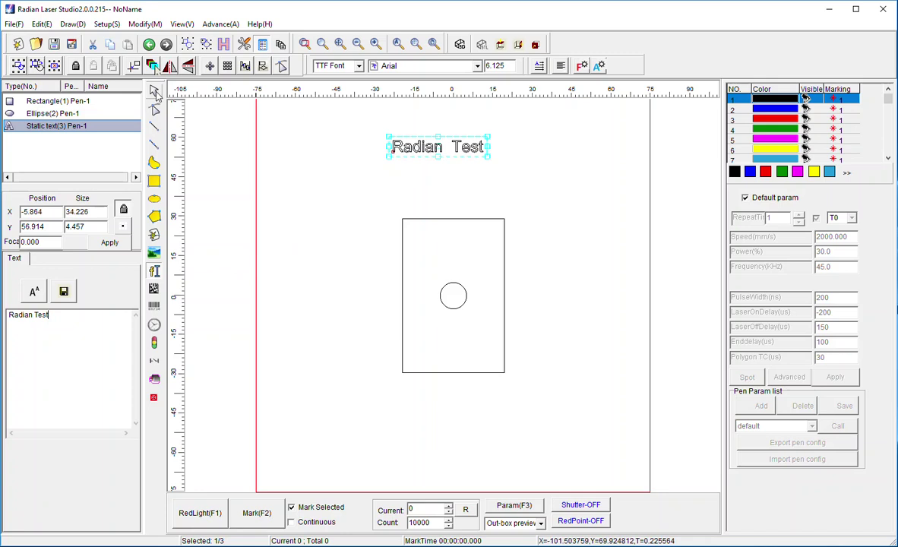
Set the text's font to Clarendon BT at size 10.
click(477, 66)
drag(479, 114, 477, 143)
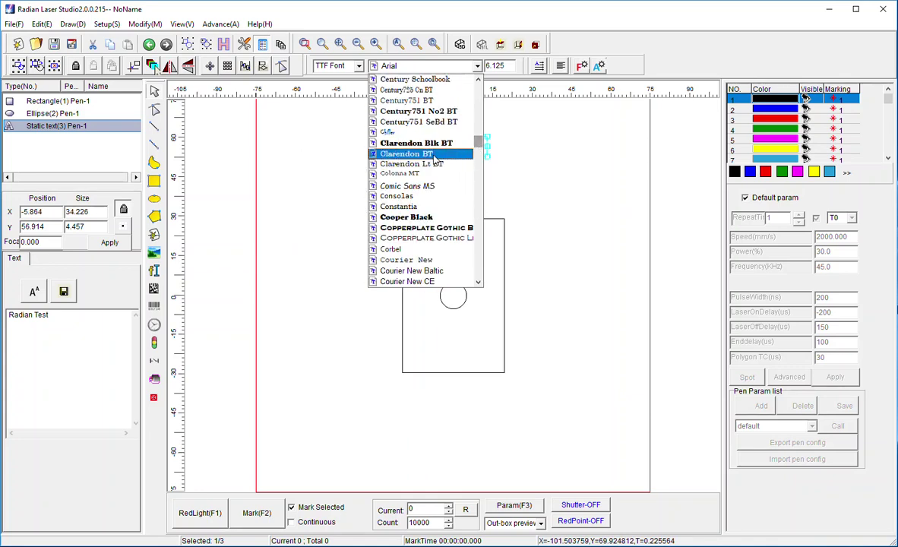
click(454, 153)
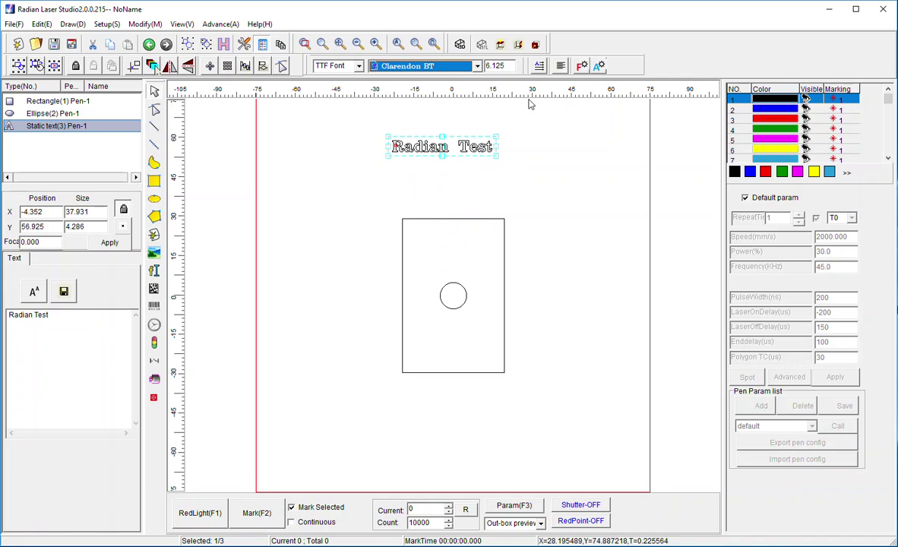
click(510, 66)
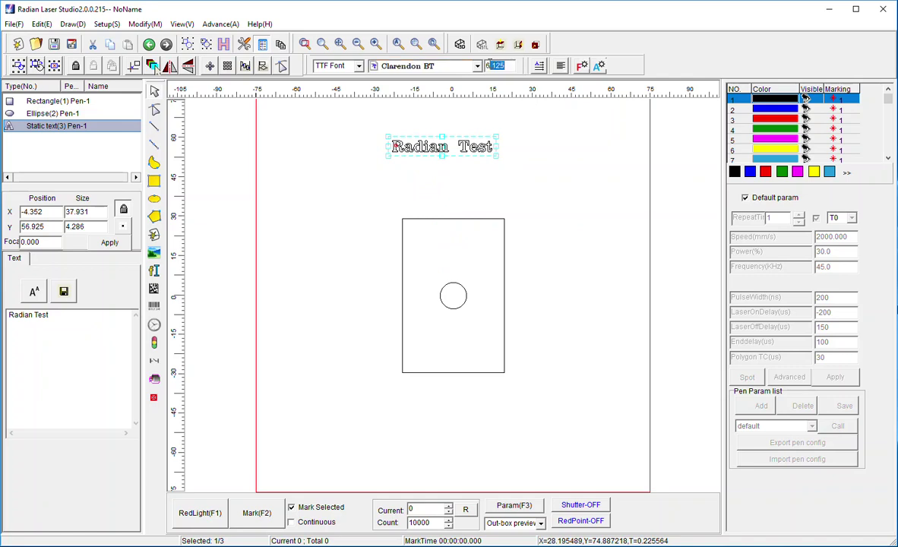
drag(510, 65, 487, 67)
text(2)
key(Return)
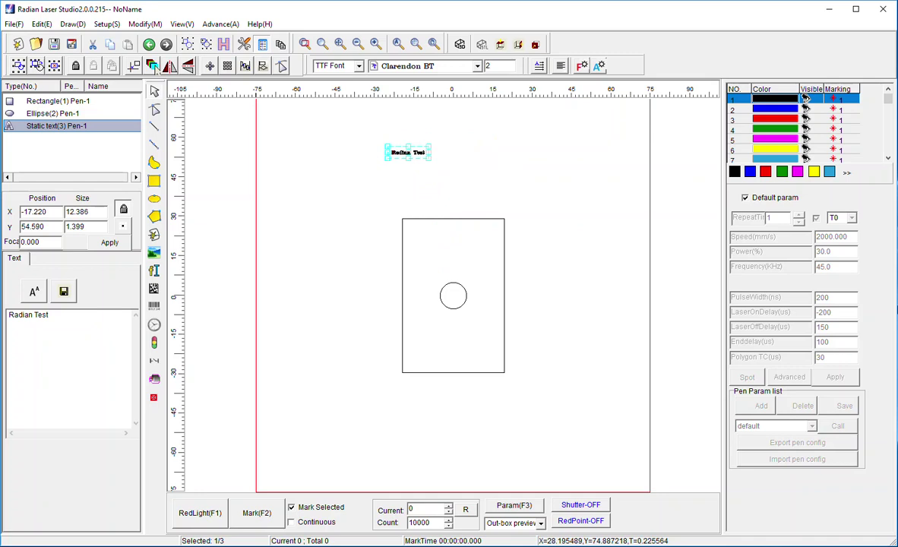
key(BackSpace)
text(10)
key(Return)
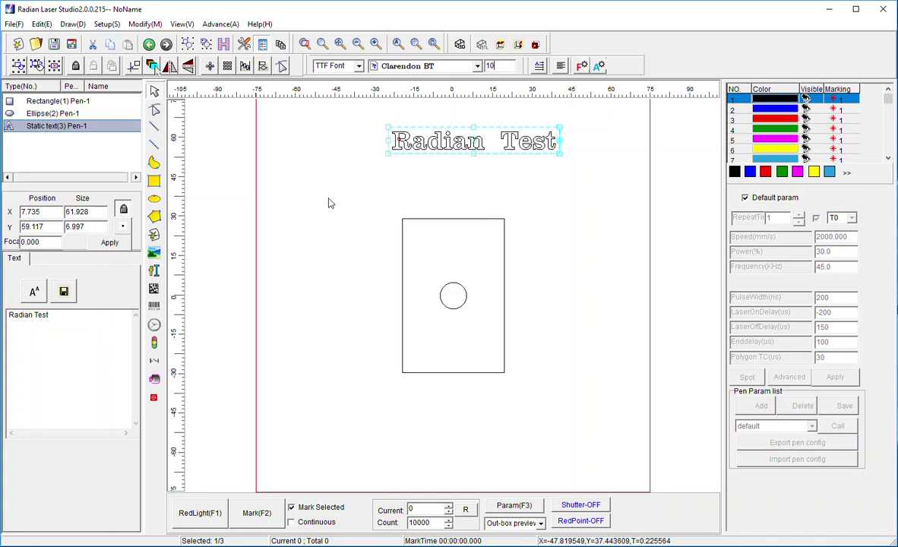
Centre the Radian Test text on the work area at X 0, Y 0.
click(34, 293)
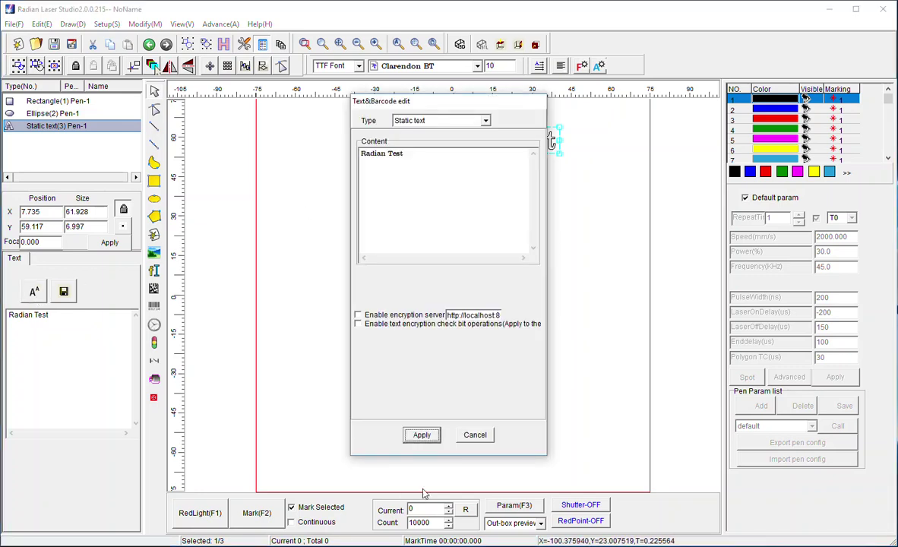
click(475, 435)
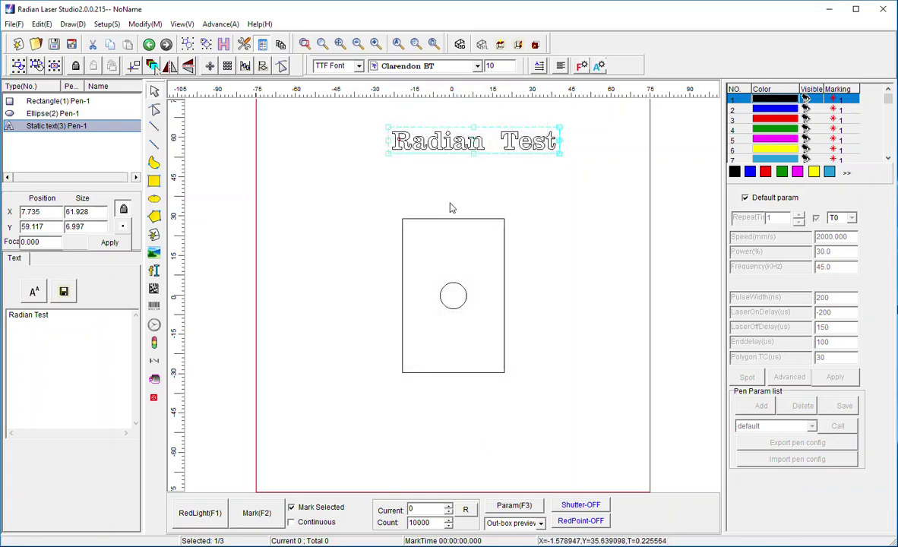
click(134, 67)
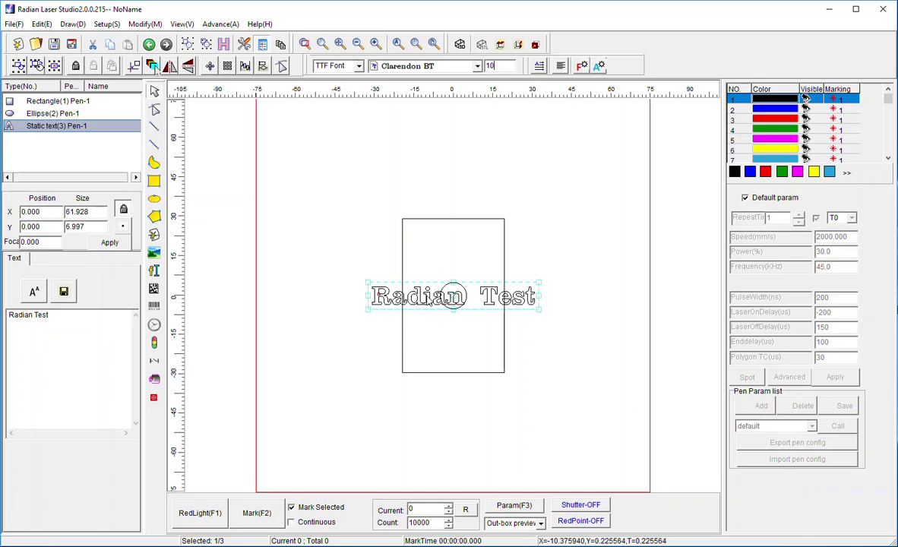
click(76, 101)
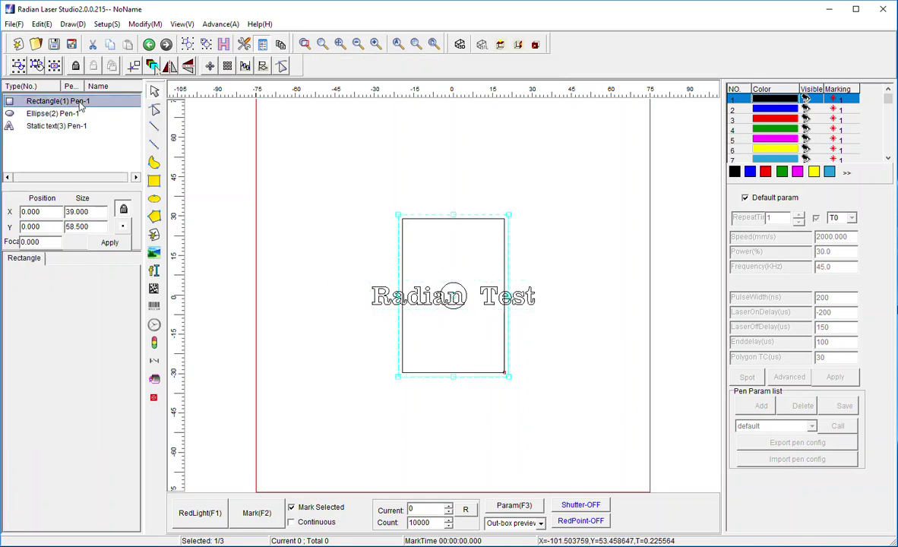
click(80, 113)
click(80, 127)
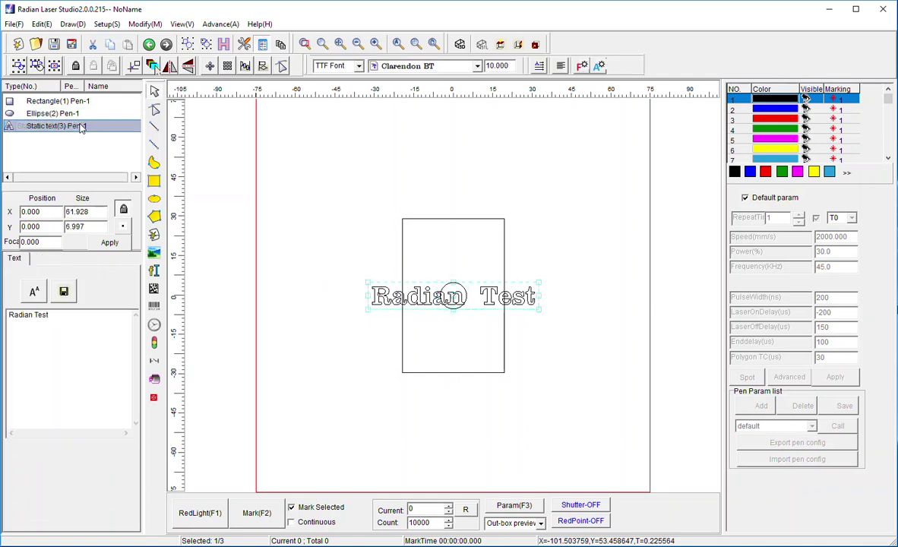
click(76, 114)
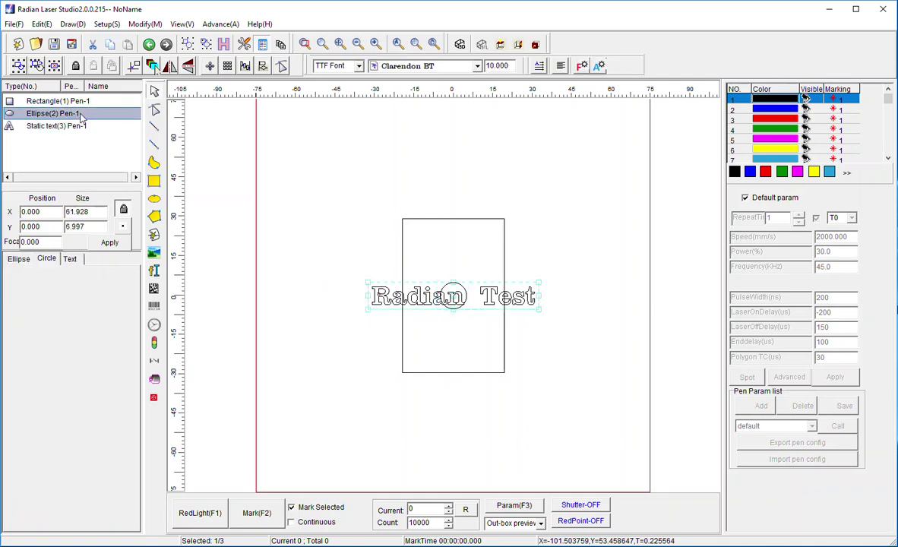
click(86, 101)
click(83, 114)
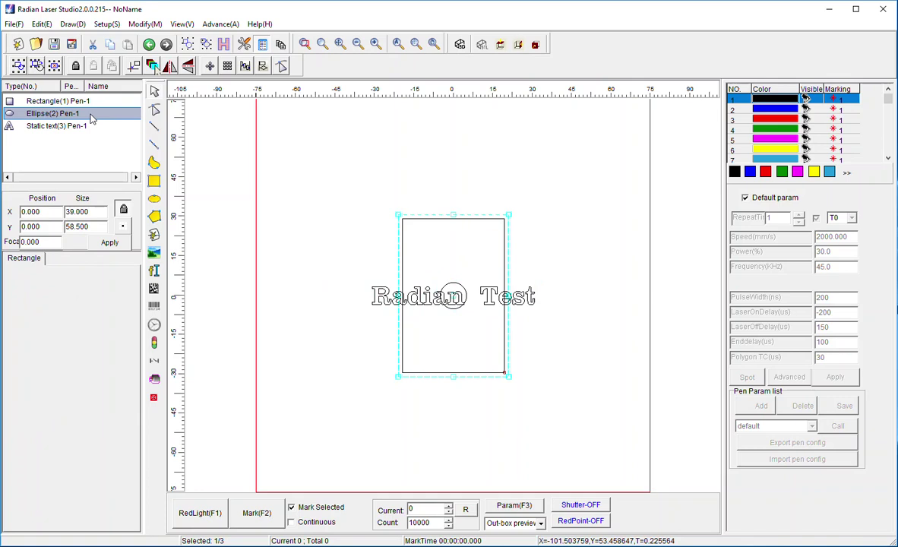
click(88, 126)
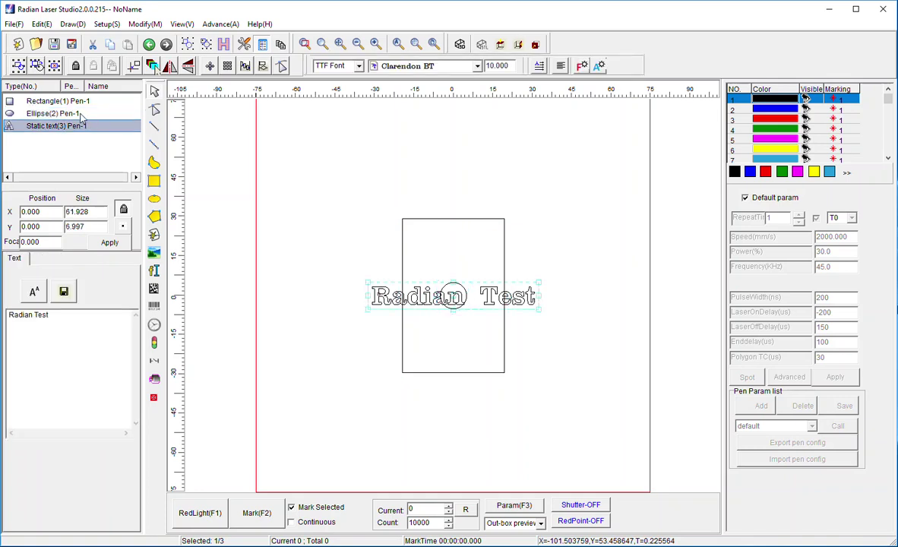
click(76, 113)
click(79, 102)
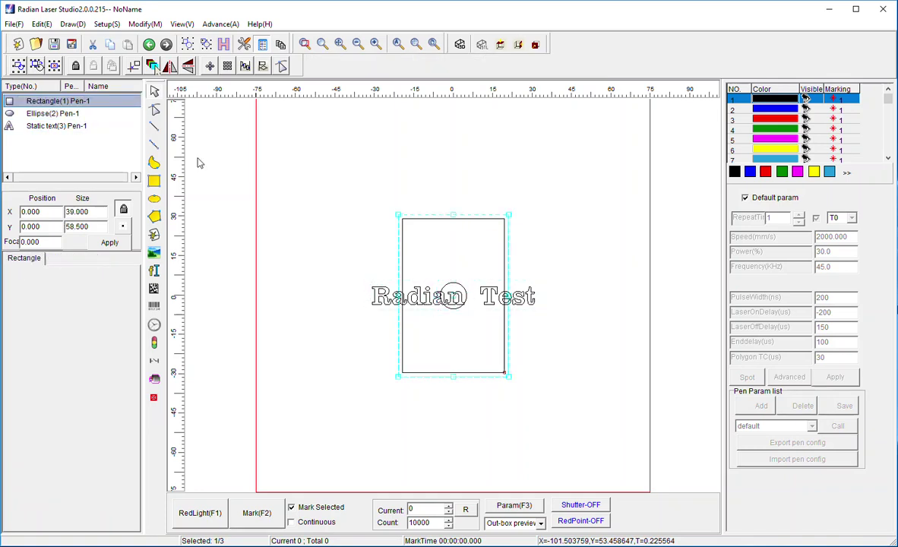
click(58, 114)
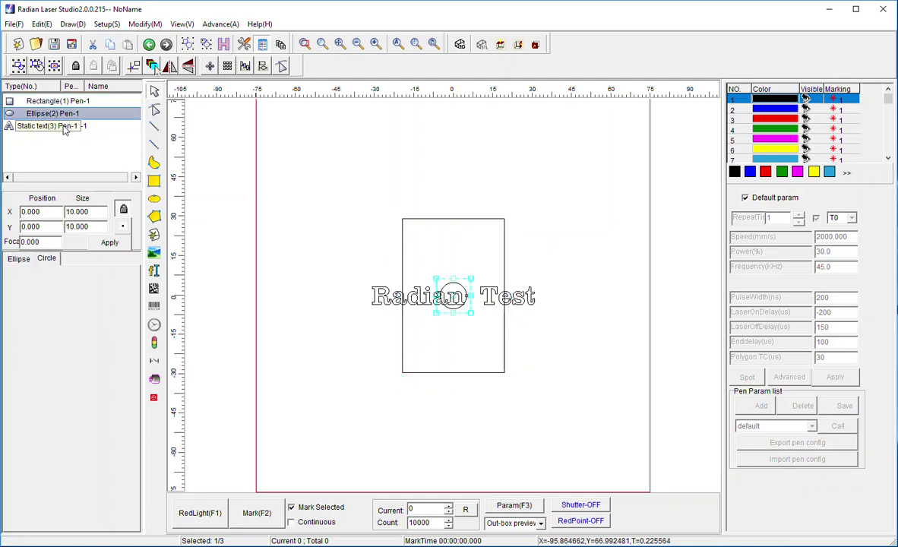
click(65, 126)
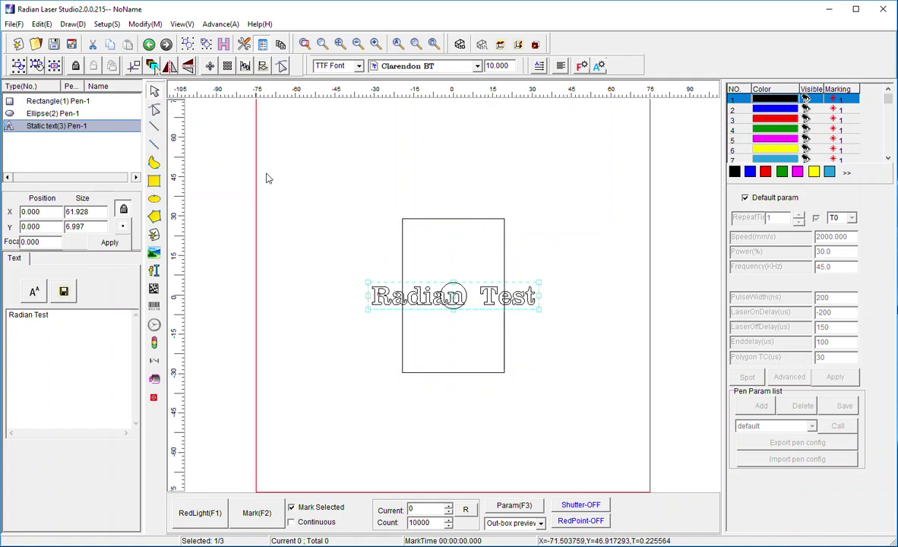
Zoom out and draw a rectangle of about 147 x 148 mm framing all objects.
click(353, 201)
scroll(353, 202, down, 1)
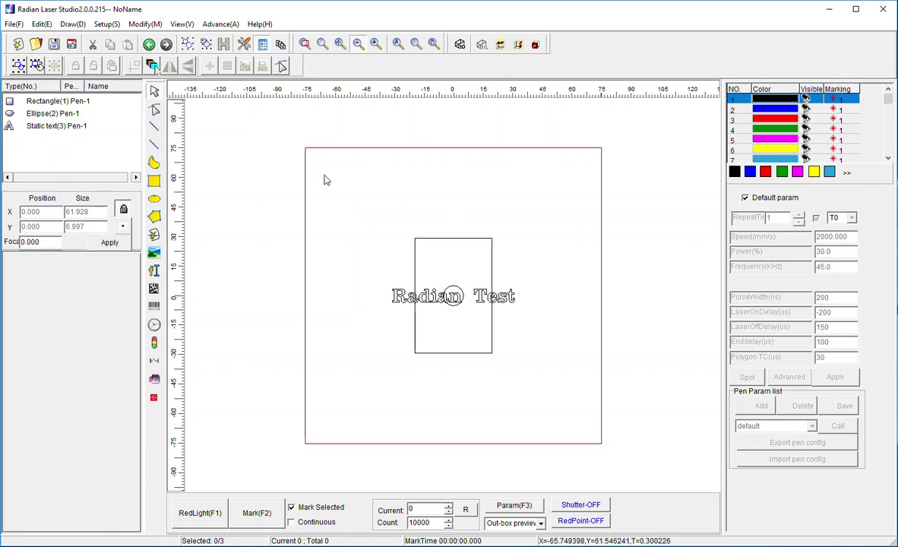
click(153, 181)
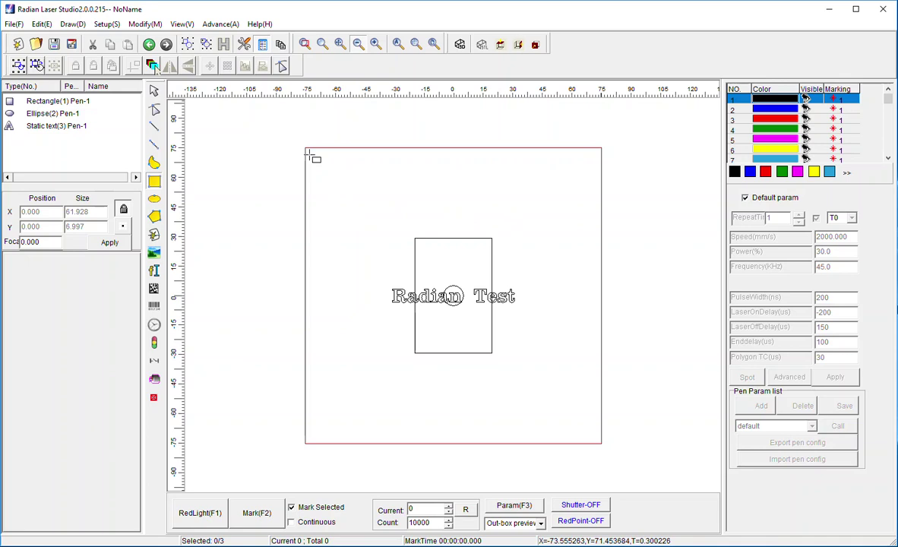
drag(308, 151, 601, 442)
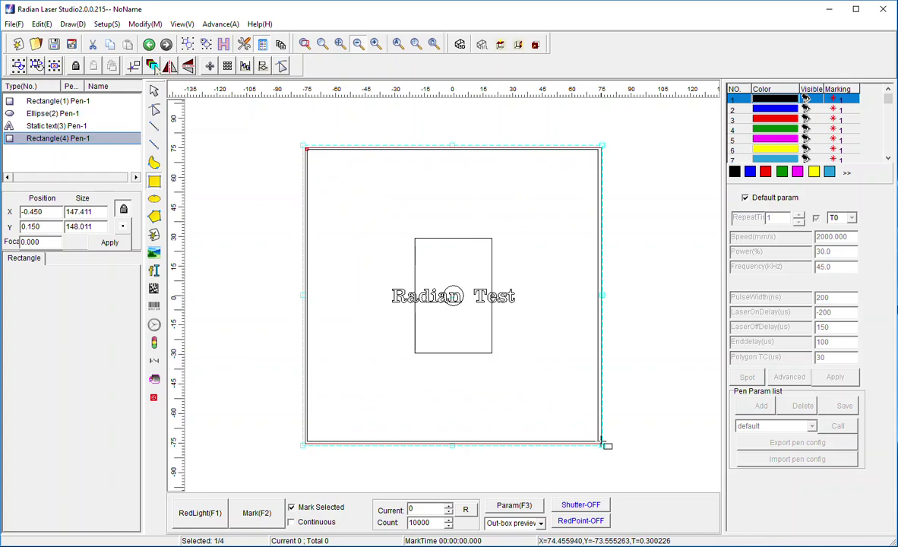
Delete the large framing rectangle, Rectangle(4), from the object list.
right_click(86, 142)
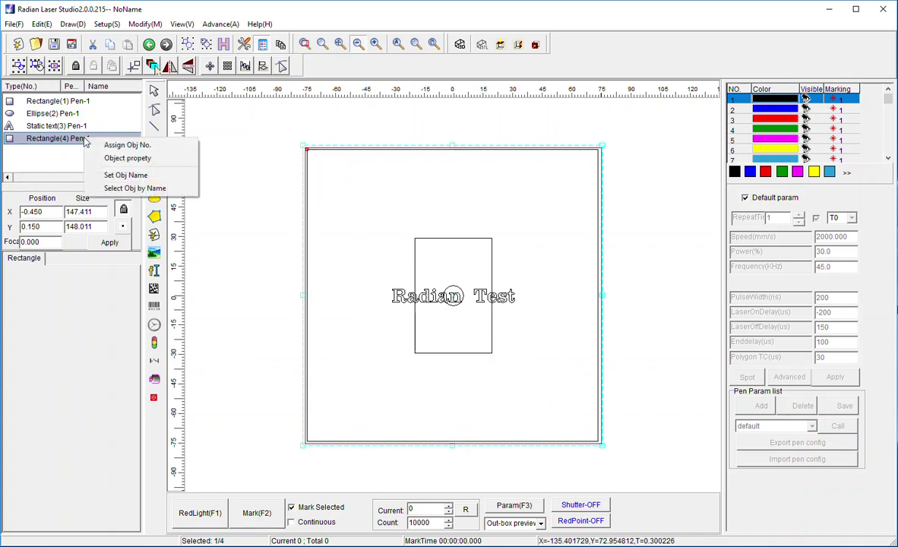
click(76, 143)
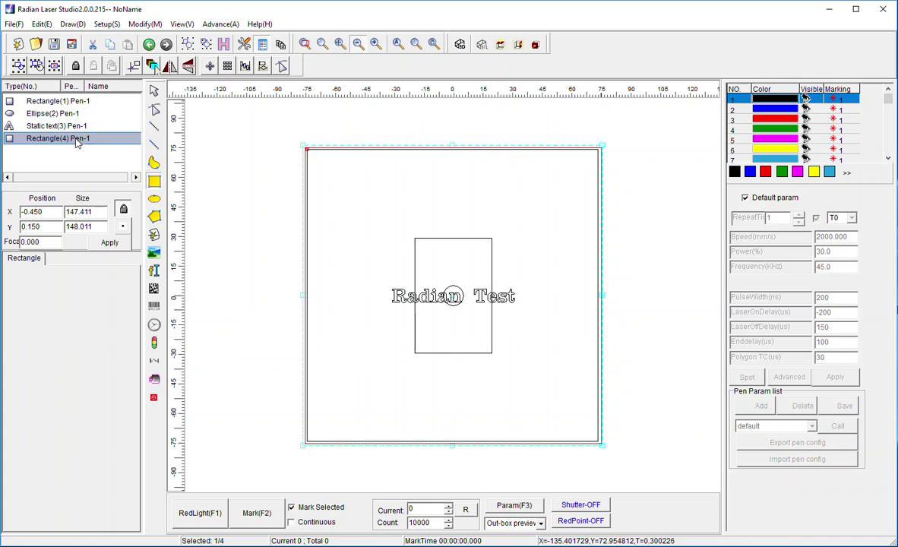
key(Delete)
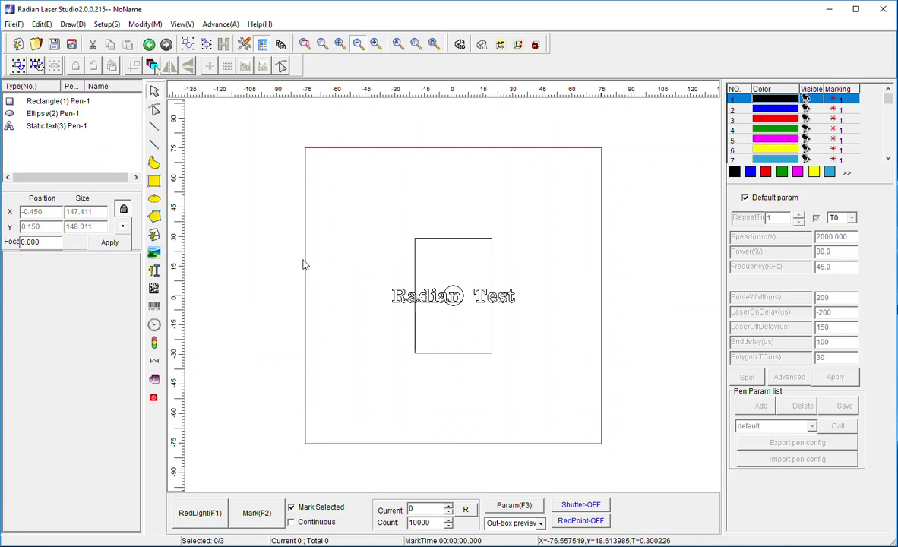
Scale the Radian Test text up to about 104.780 by 14.596 mm using its corner handles.
click(410, 301)
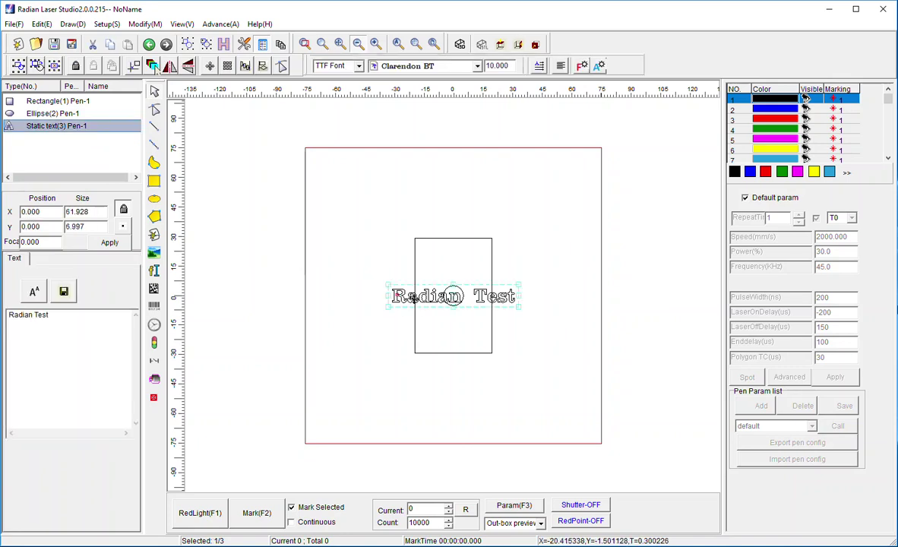
mouse_move(521, 314)
mouse_down()
mouse_move(637, 395)
mouse_move(537, 355)
mouse_move(578, 395)
mouse_move(534, 367)
mouse_move(607, 399)
mouse_move(568, 380)
mouse_move(528, 327)
mouse_up()
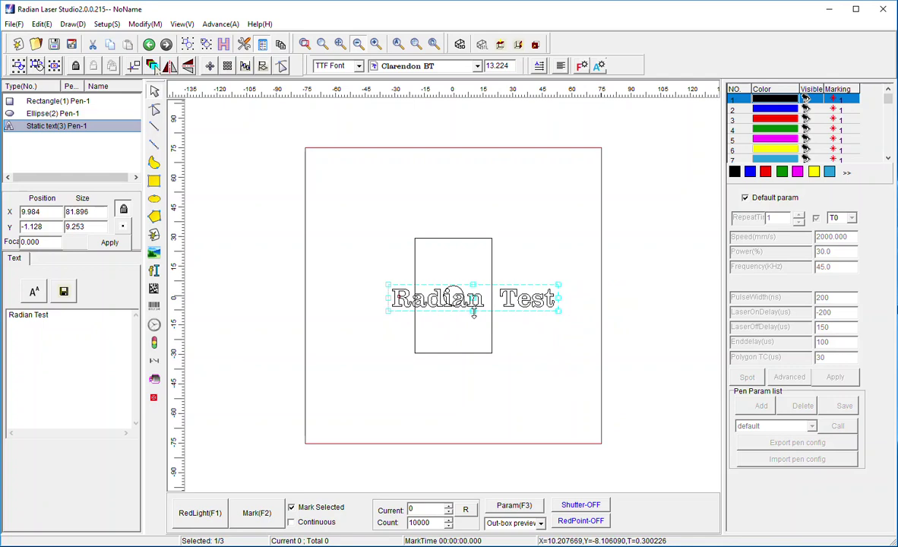
mouse_move(473, 313)
mouse_down()
mouse_move(475, 401)
mouse_move(474, 319)
mouse_up()
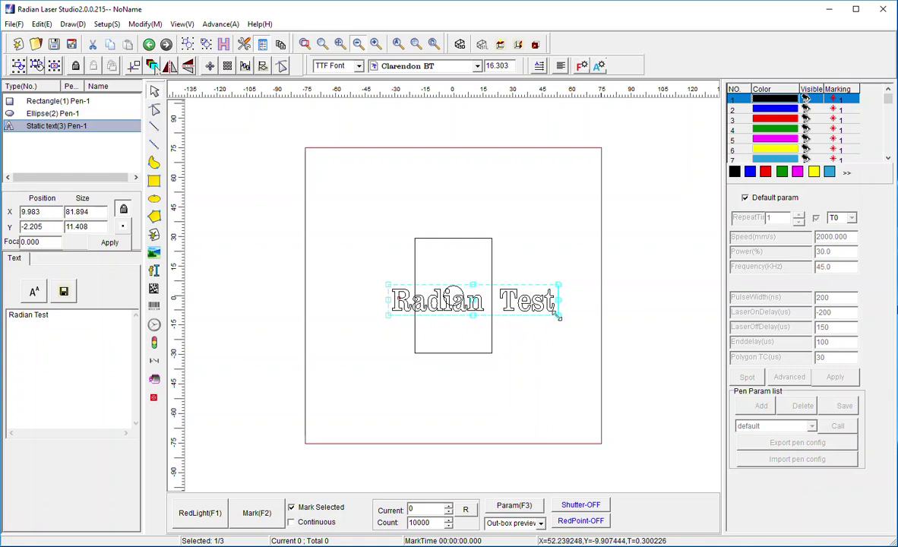
mouse_move(560, 318)
mouse_down()
mouse_move(615, 363)
mouse_move(581, 341)
mouse_move(626, 387)
mouse_move(546, 320)
mouse_move(550, 315)
mouse_up()
click(209, 66)
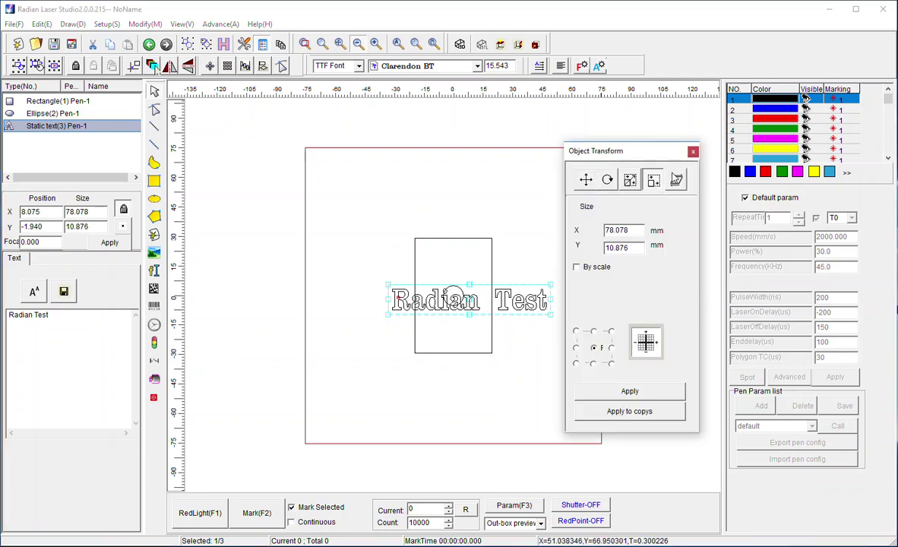
click(693, 151)
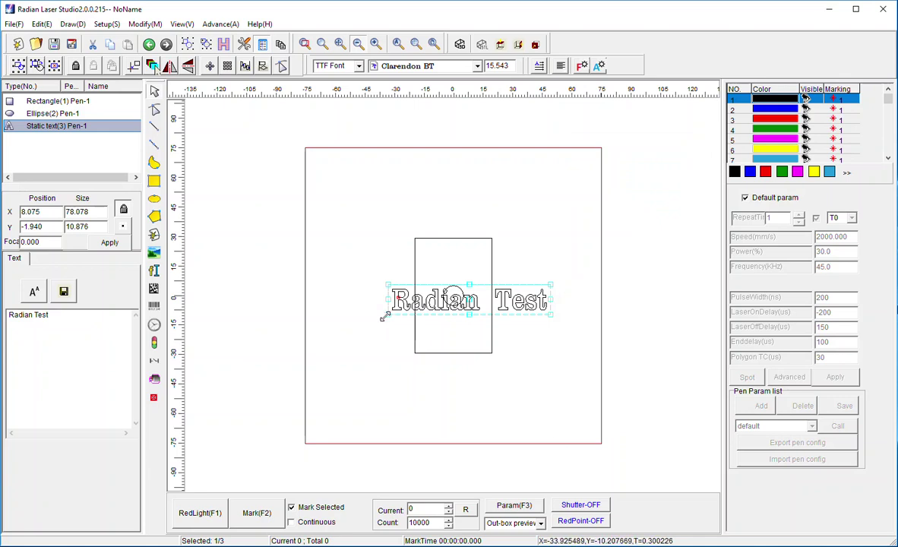
drag(384, 317, 335, 321)
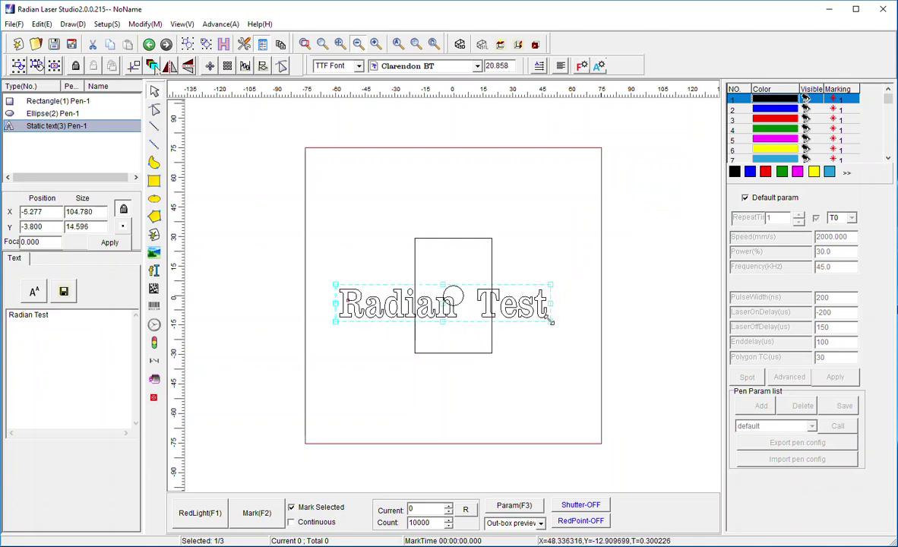
Enlarge the text to about 119.284 by 16.616 mm and bring its Hatch dialog into view.
drag(552, 321, 581, 347)
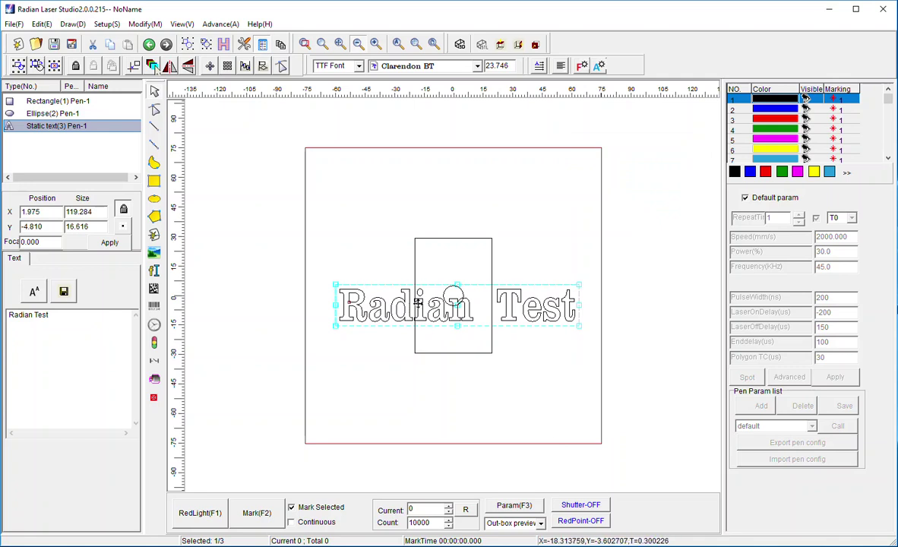
click(224, 46)
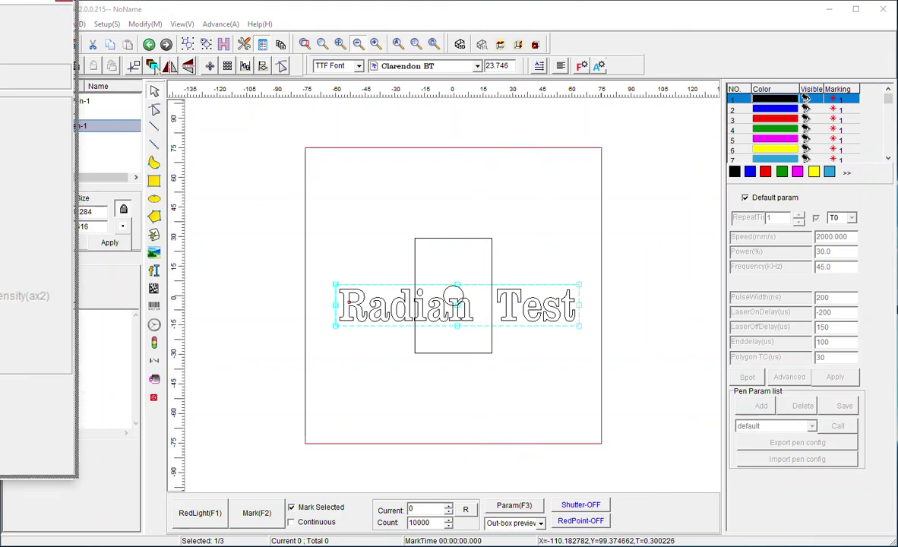
drag(162, 11, 156, 11)
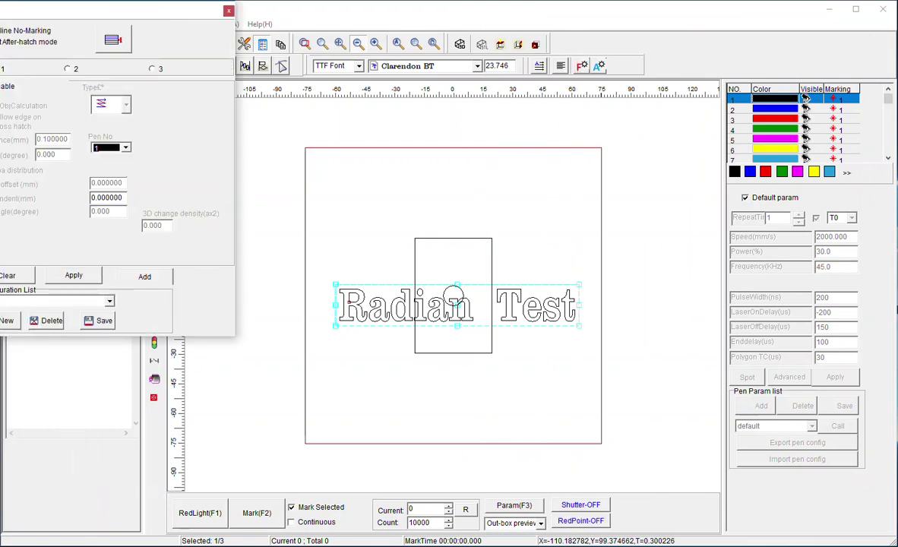
mouse_move(27, 11)
mouse_down()
mouse_move(155, 29)
mouse_move(577, 54)
mouse_move(673, 44)
mouse_up()
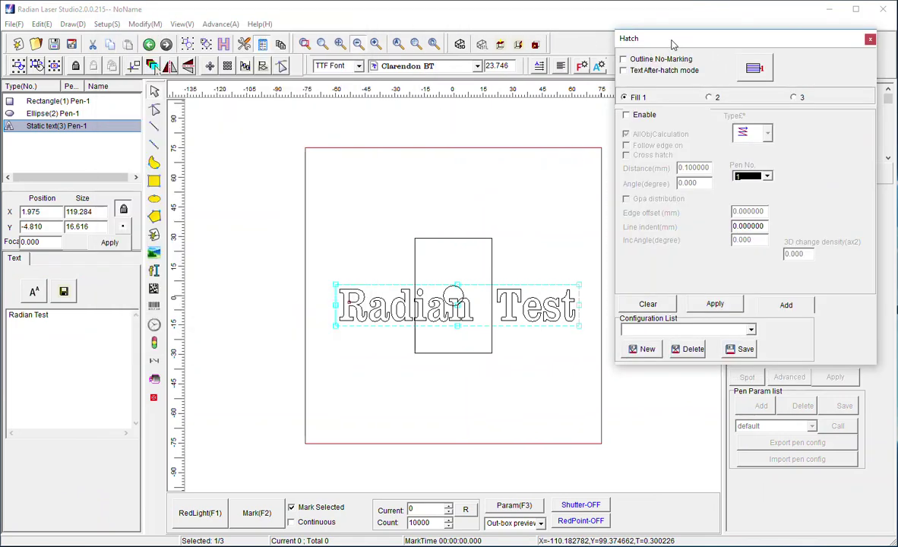
Tick Outline No-Marking and enable Fill 1 in the text's Hatch dialog.
click(625, 61)
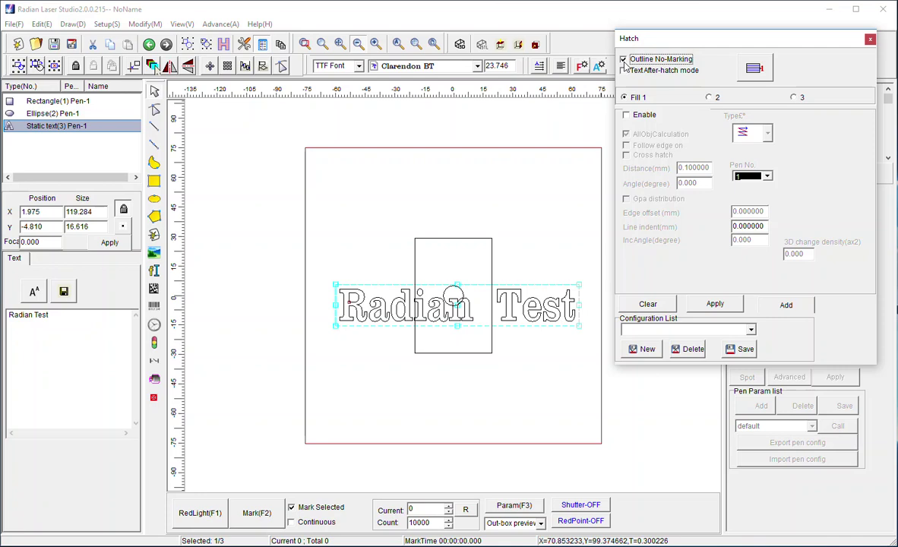
click(626, 117)
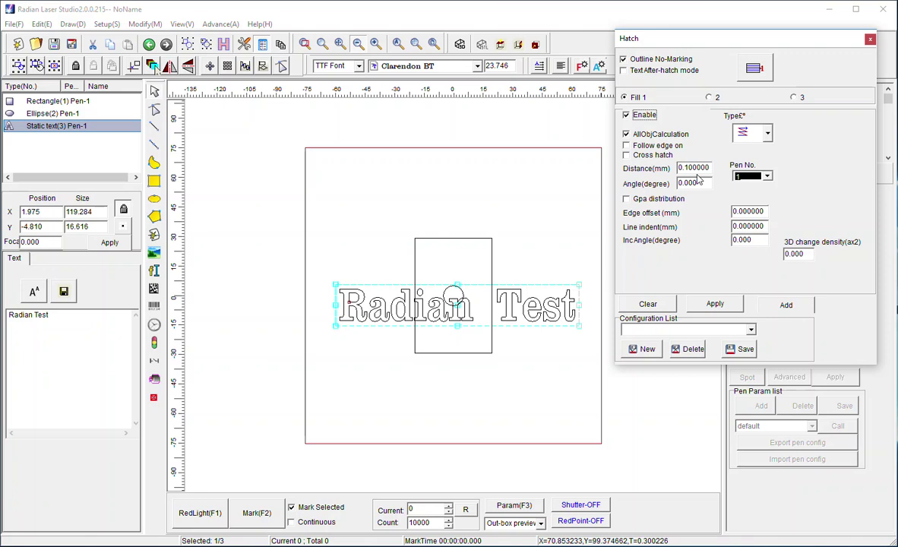
Keep the first hatch type, set line distance to 0.04 mm with pen 1, and apply.
click(768, 134)
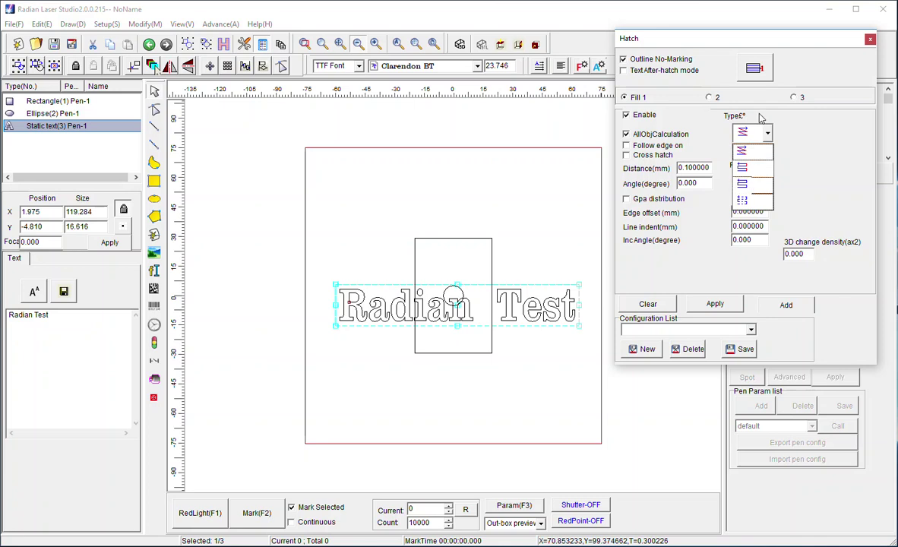
click(760, 154)
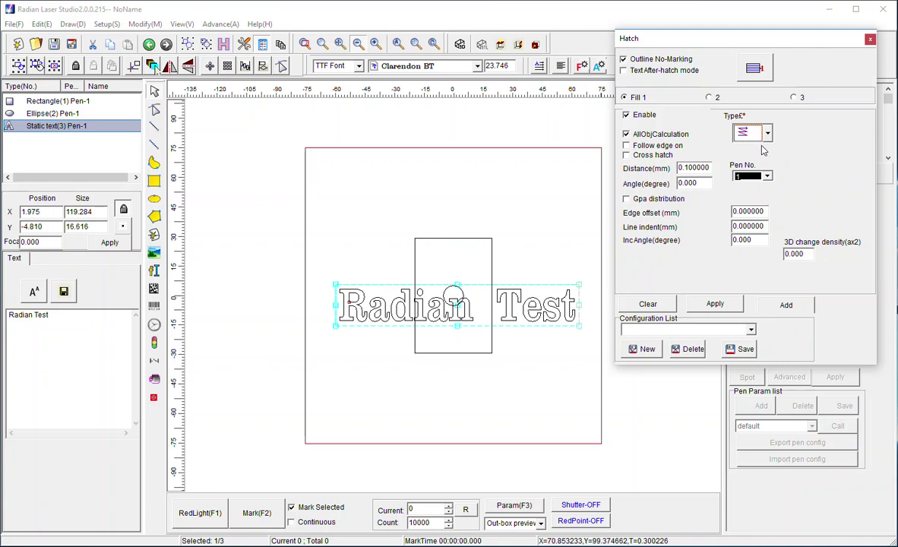
click(693, 168)
key(BackSpace)
text(4)
click(715, 304)
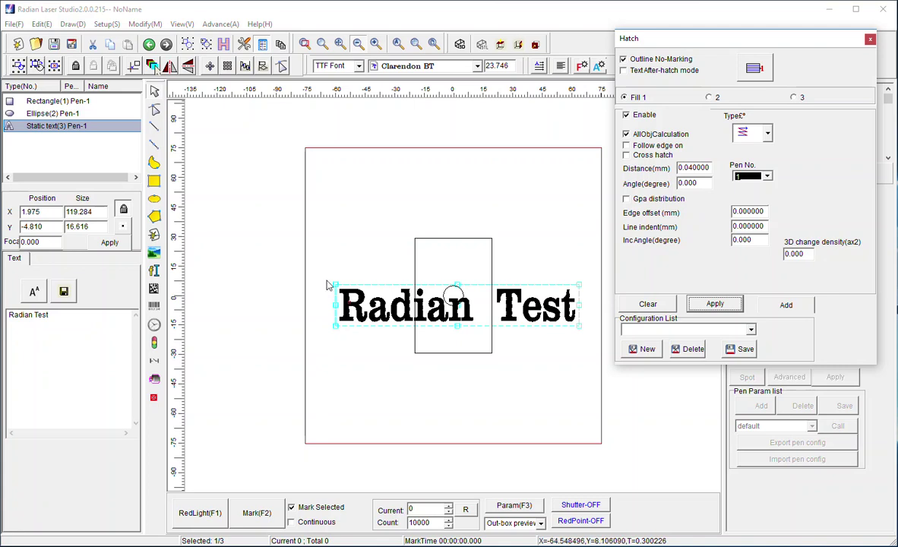
click(714, 102)
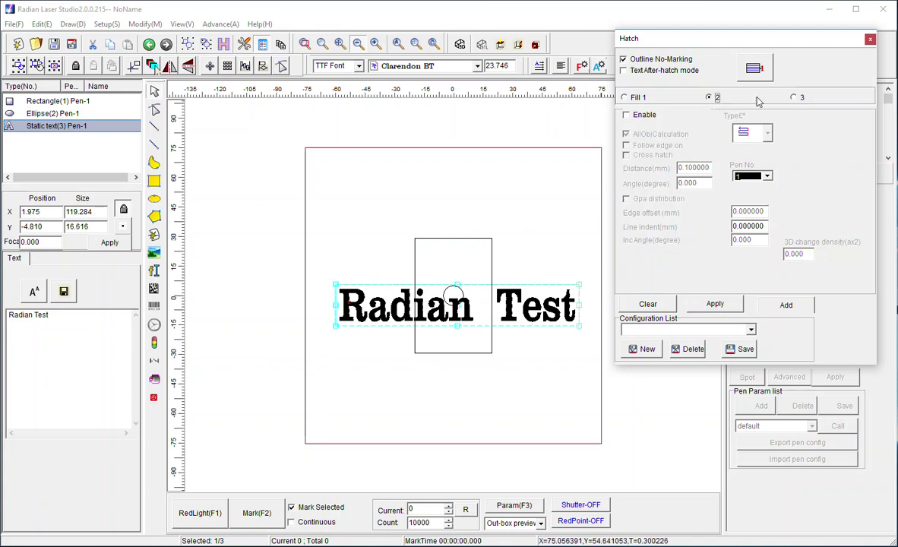
key(Right)
click(629, 99)
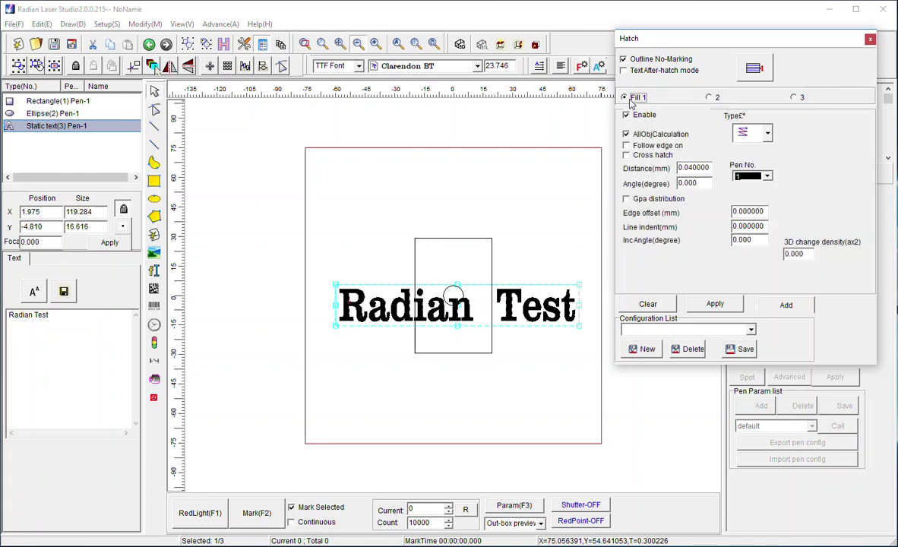
click(627, 156)
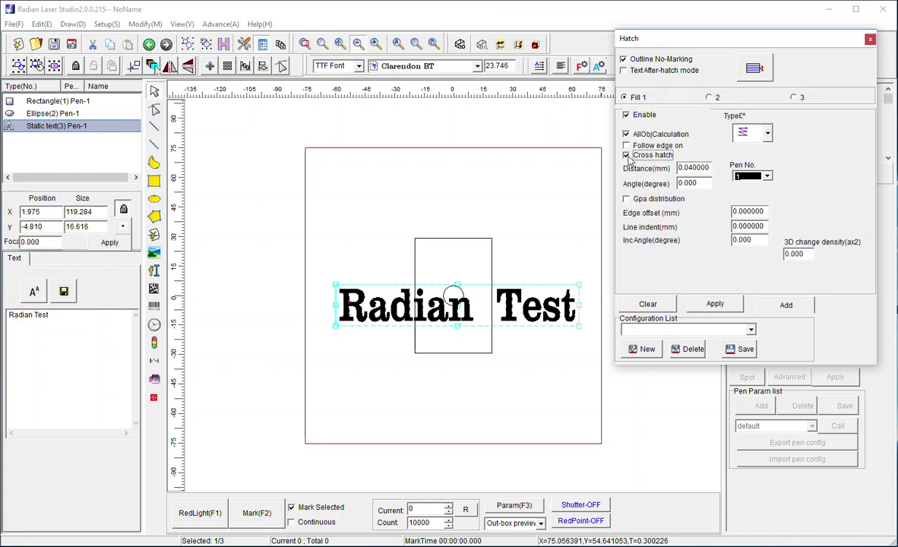
click(767, 178)
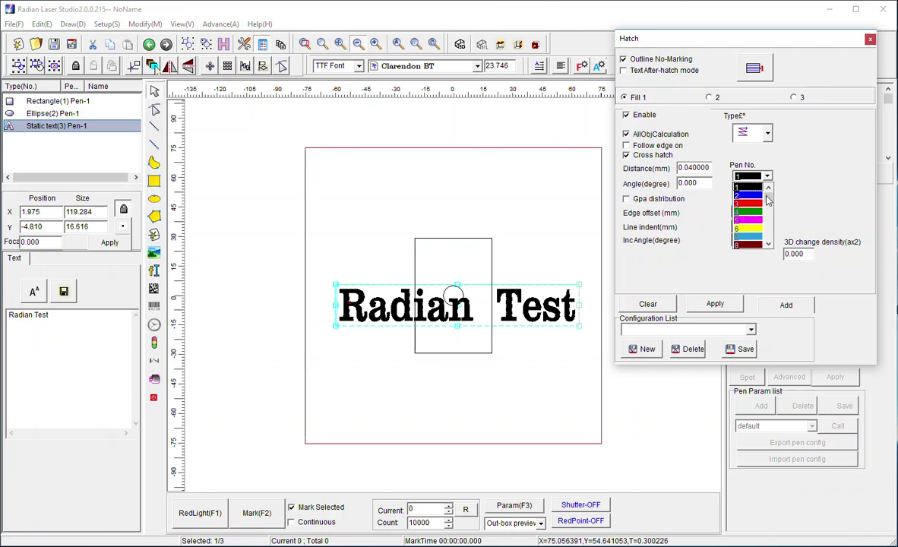
mouse_move(768, 198)
mouse_down()
mouse_move(770, 210)
mouse_move(776, 195)
mouse_up()
Move the rectangle and text up, then place the text below the rectangle and reselect the rectangle.
shift+click(490, 243)
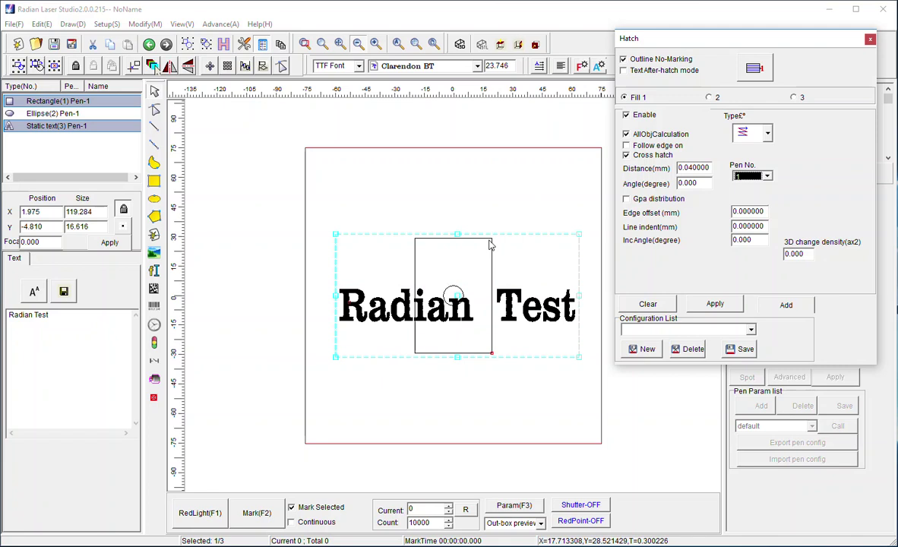
drag(490, 243, 490, 203)
click(525, 328)
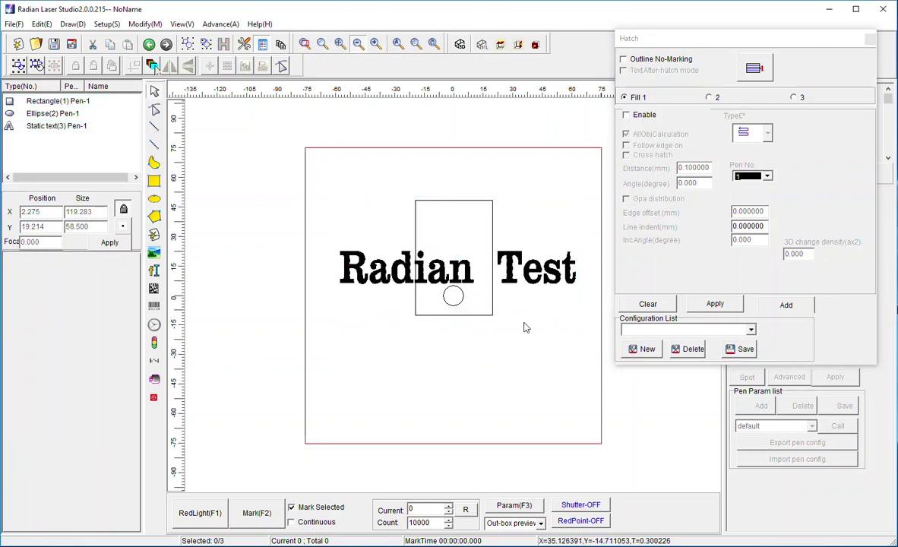
drag(515, 286, 511, 357)
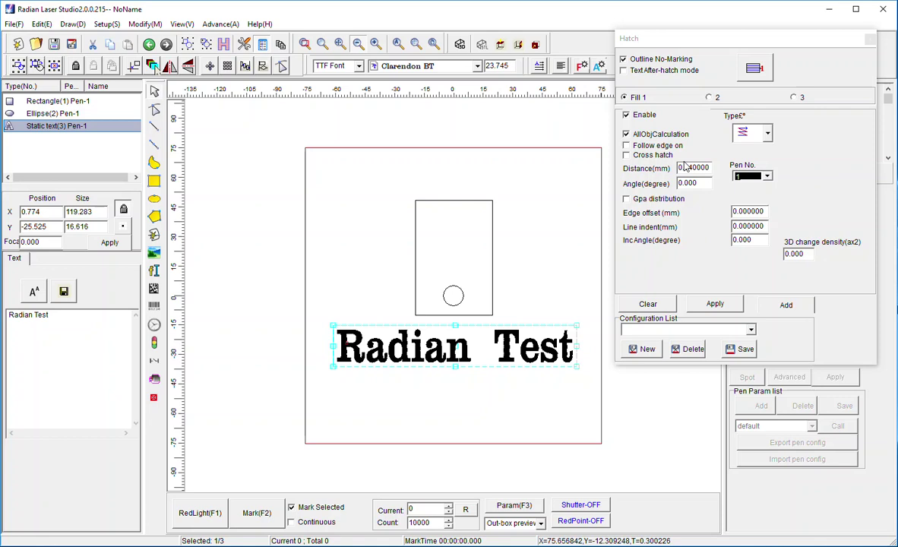
click(492, 296)
click(492, 291)
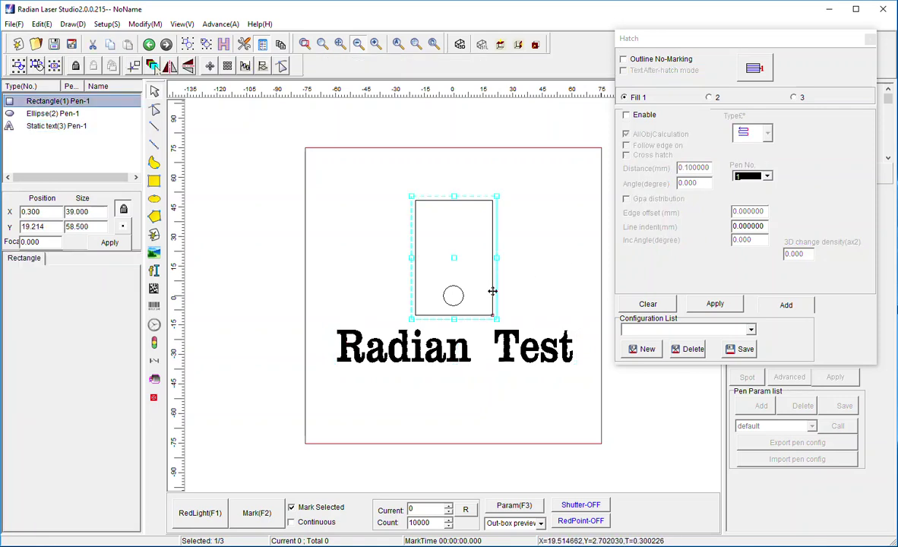
Apply an enabled blue pen 2 hatch at 0.05 mm spacing to the rectangle.
click(626, 114)
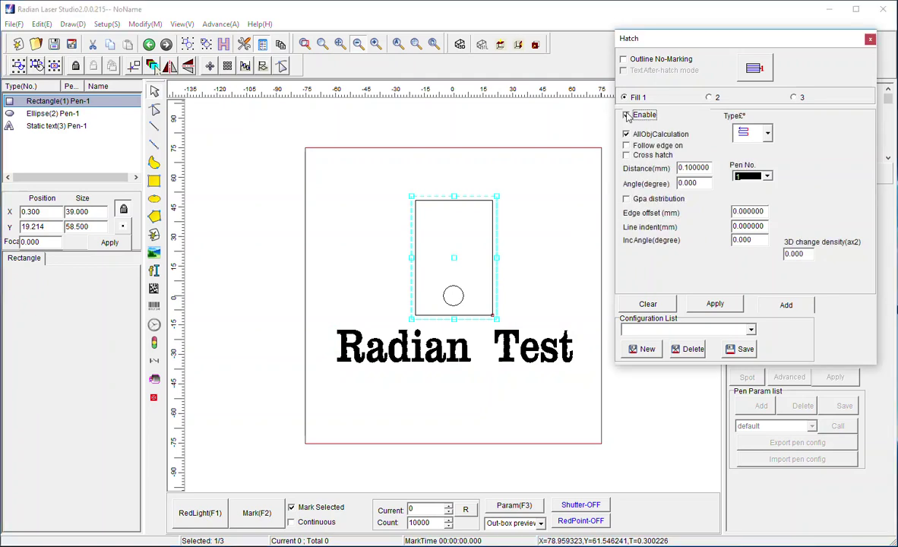
click(690, 168)
click(733, 175)
click(755, 198)
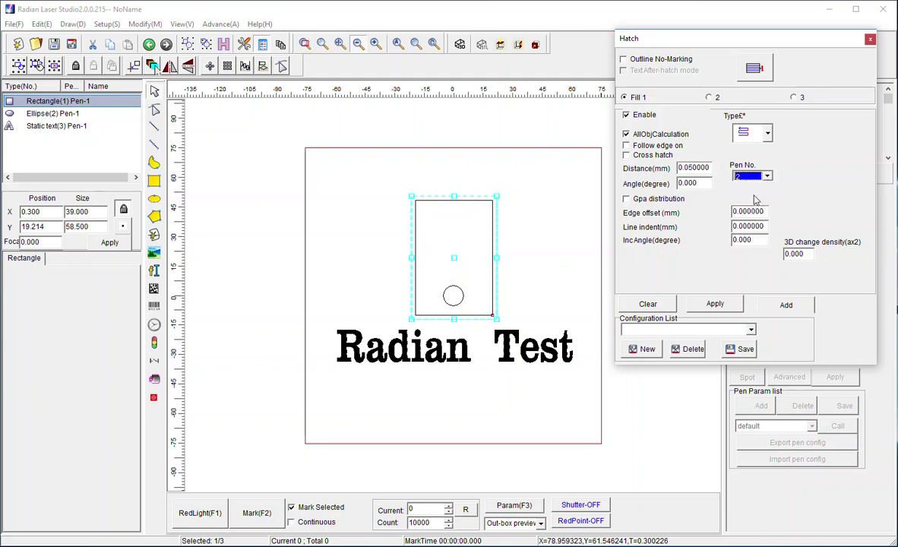
click(715, 304)
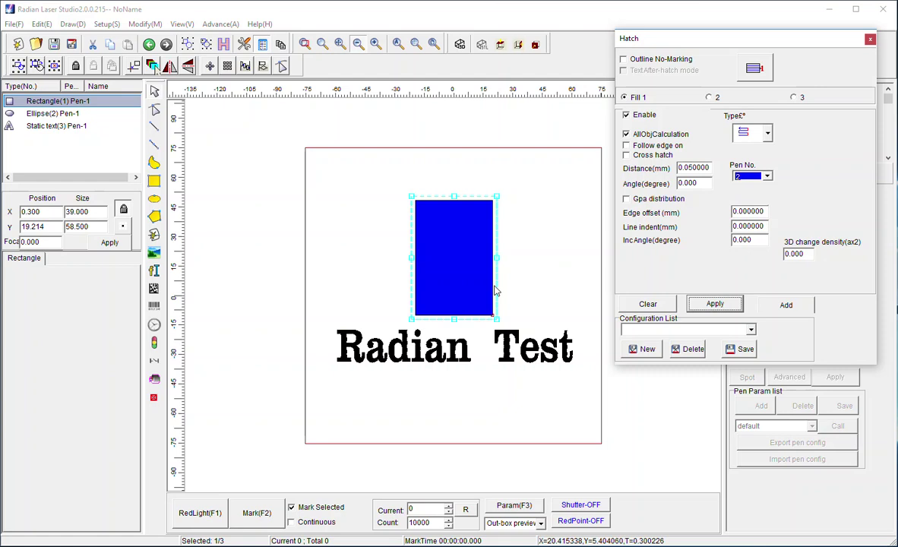
Move the blue rectangle up and right to X 39.930, Y 31.223.
click(462, 257)
drag(461, 257, 540, 234)
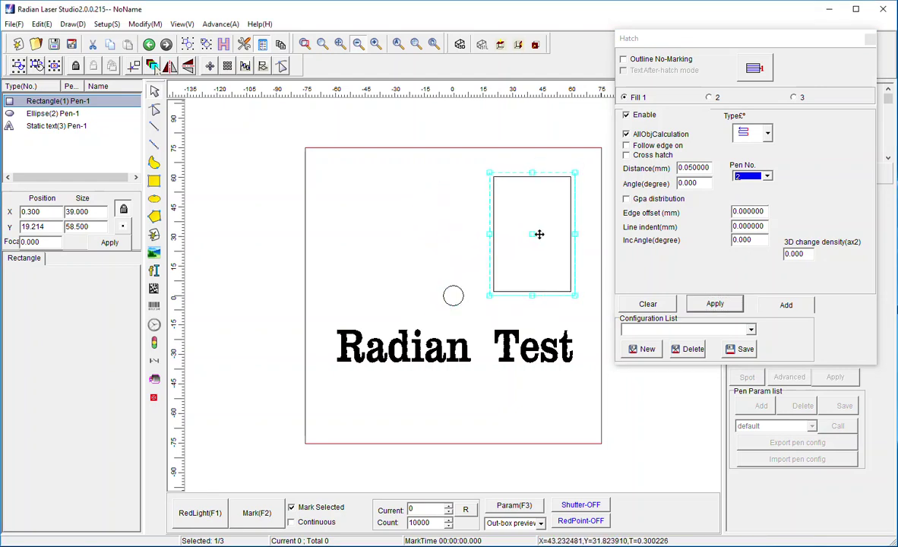
click(462, 300)
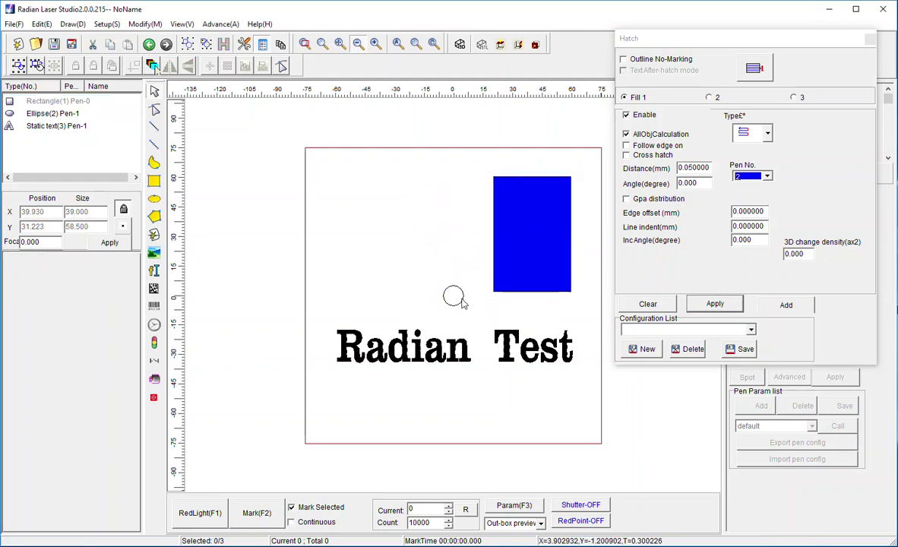
Hatch the circle with red pen 3 at 0.1 mm spacing, then close the Hatch dialog.
click(457, 298)
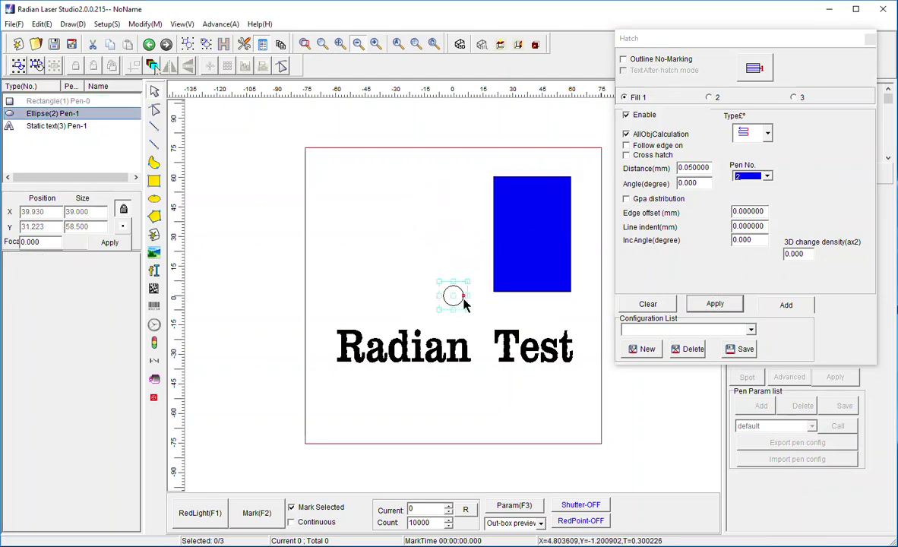
click(637, 116)
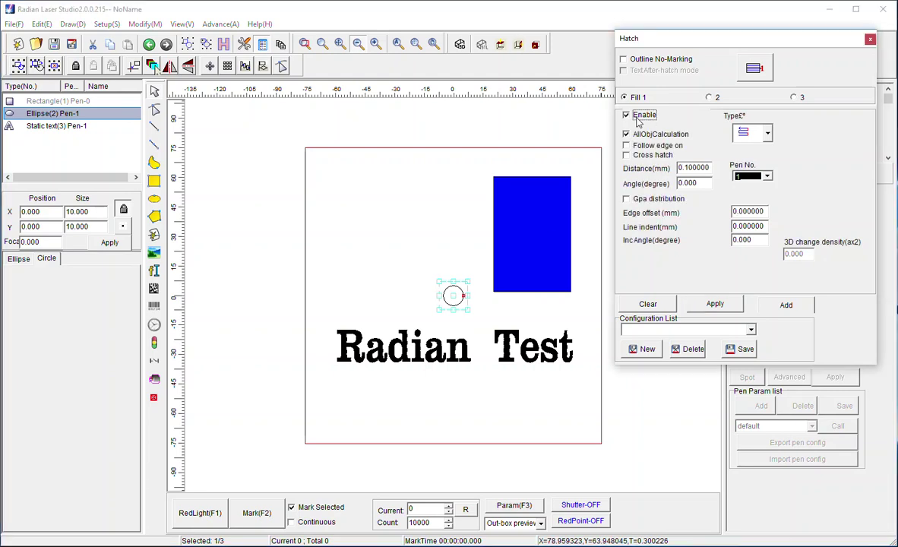
click(766, 177)
click(759, 204)
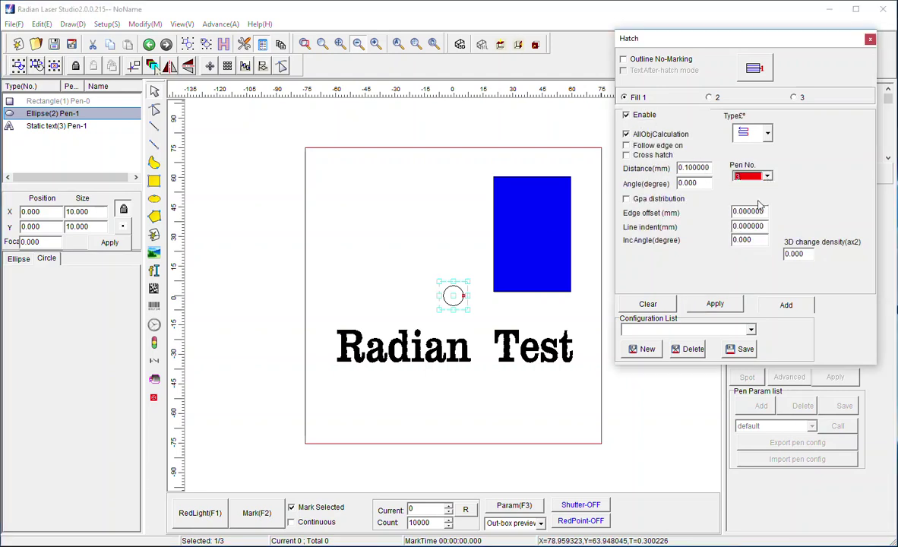
click(718, 305)
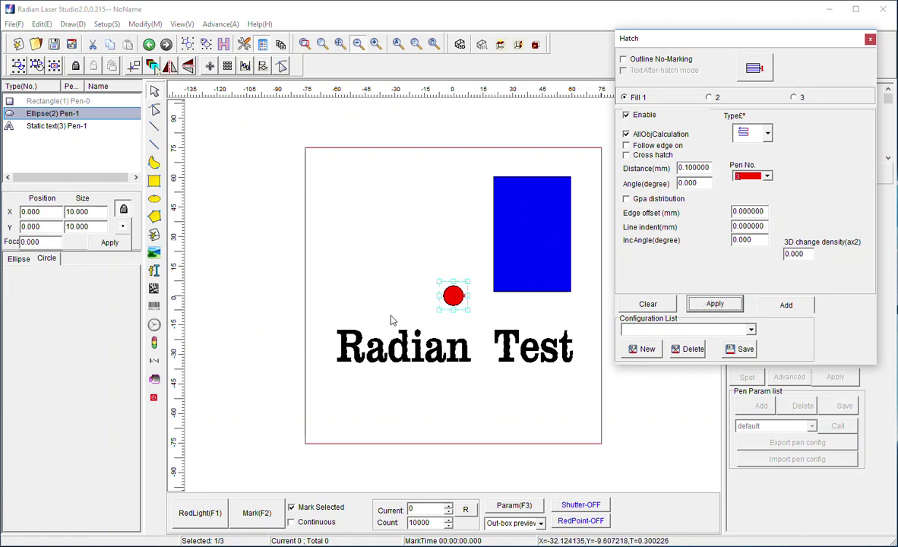
click(870, 40)
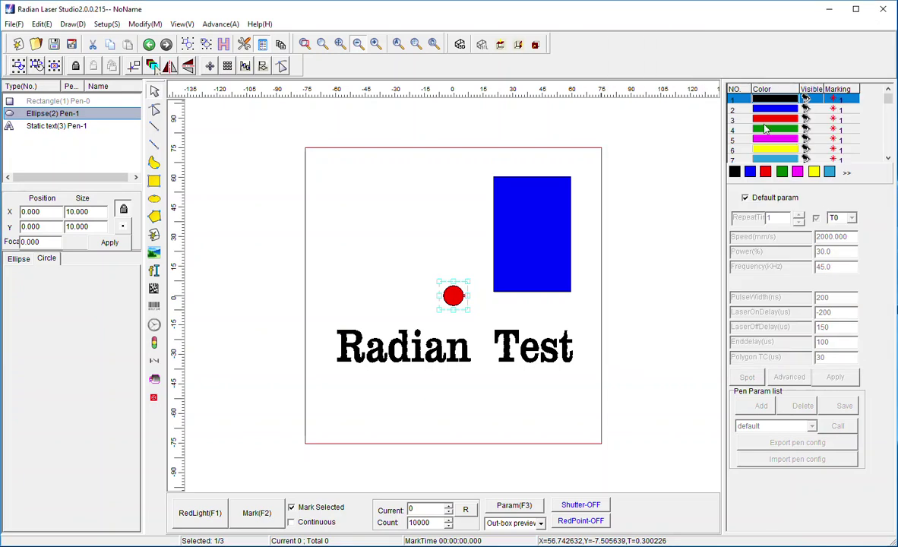
click(746, 198)
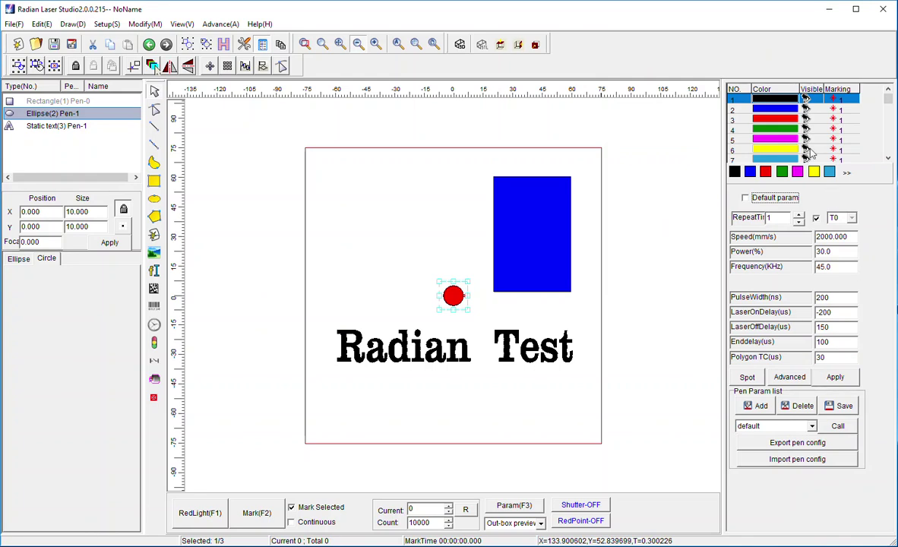
click(792, 120)
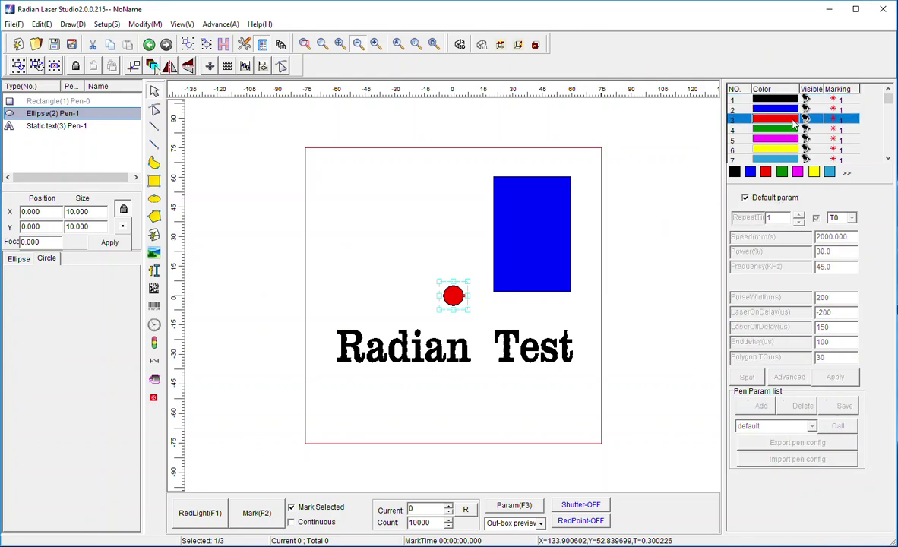
click(791, 100)
click(746, 197)
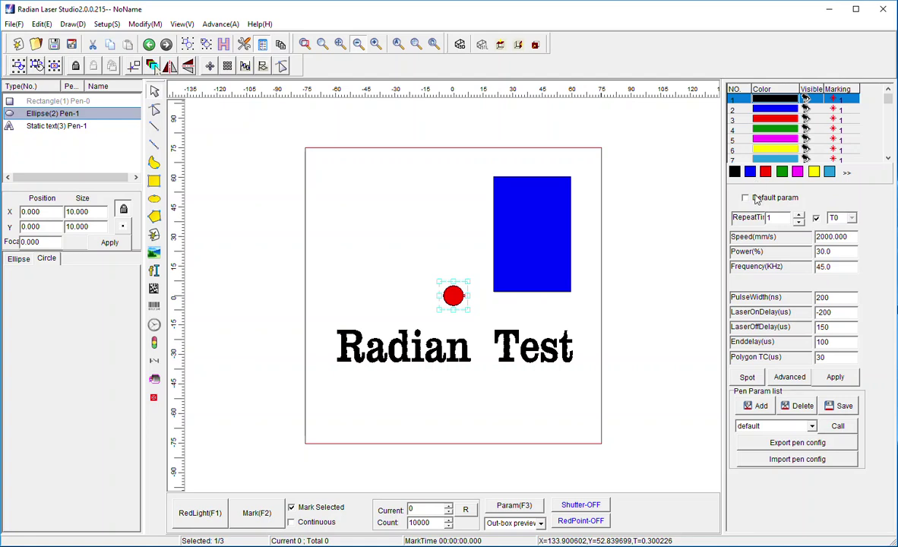
click(770, 113)
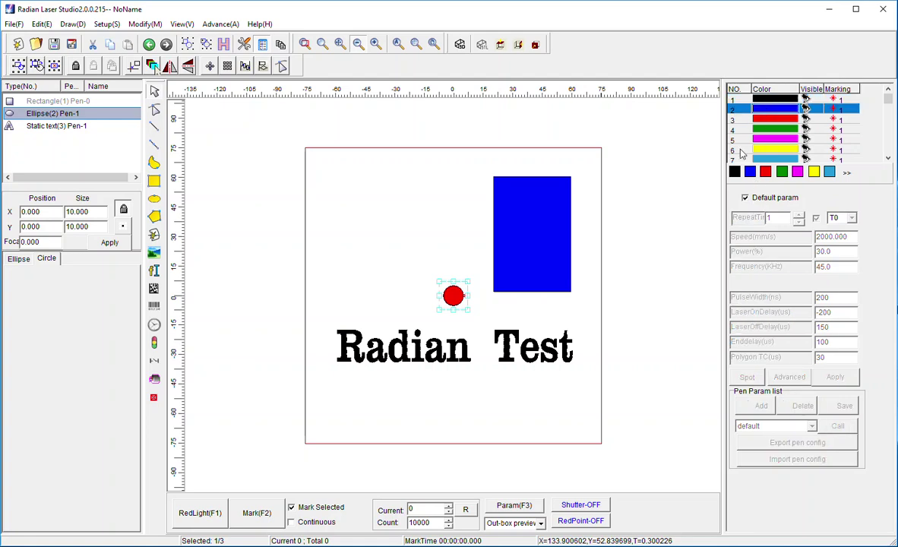
click(746, 198)
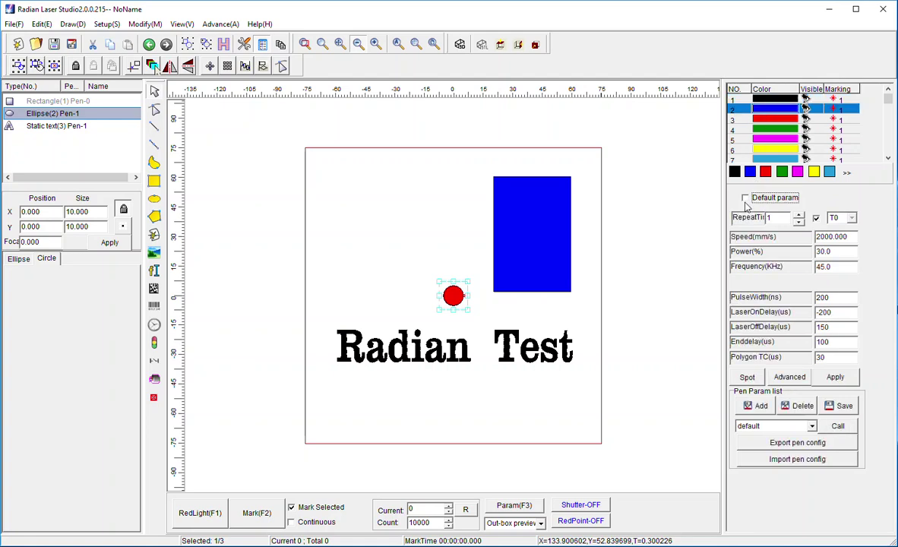
click(764, 119)
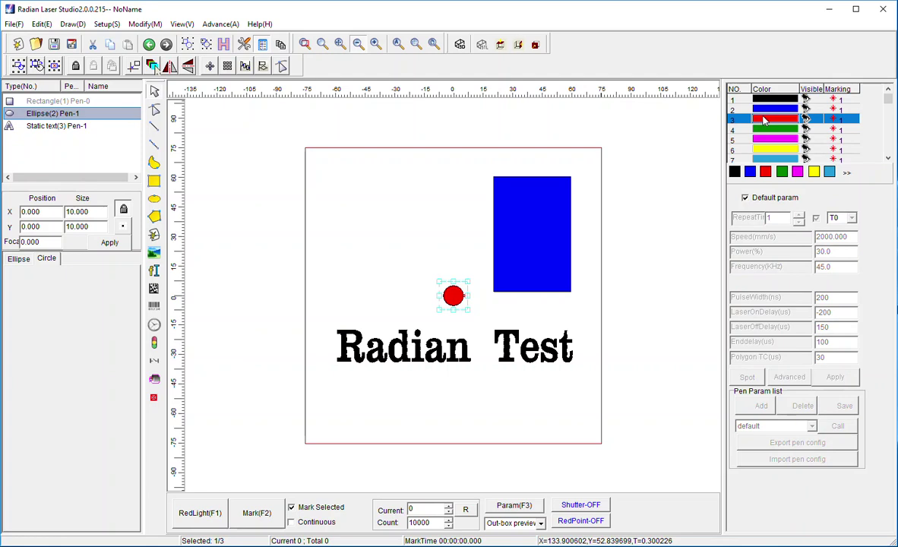